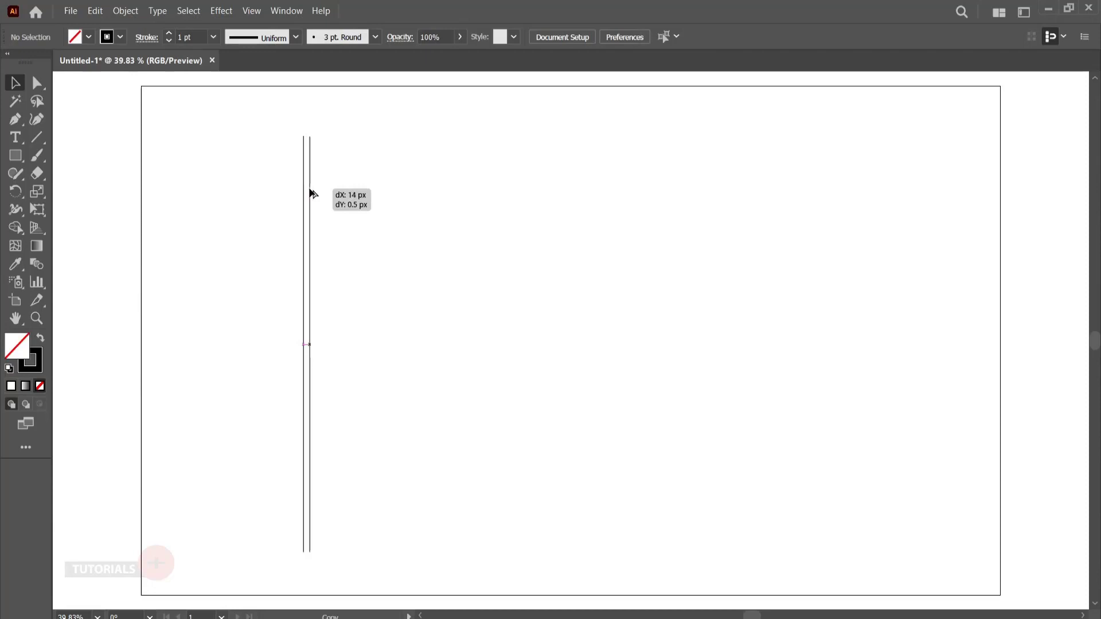
- Duplicate the vertical line about 14 px to its right and group the two lines
{"action": "left_click_drag", "start_coordinate": [310, 193], "coordinate": [314, 227]}
{"action": "right_click", "coordinate": [314, 227]}
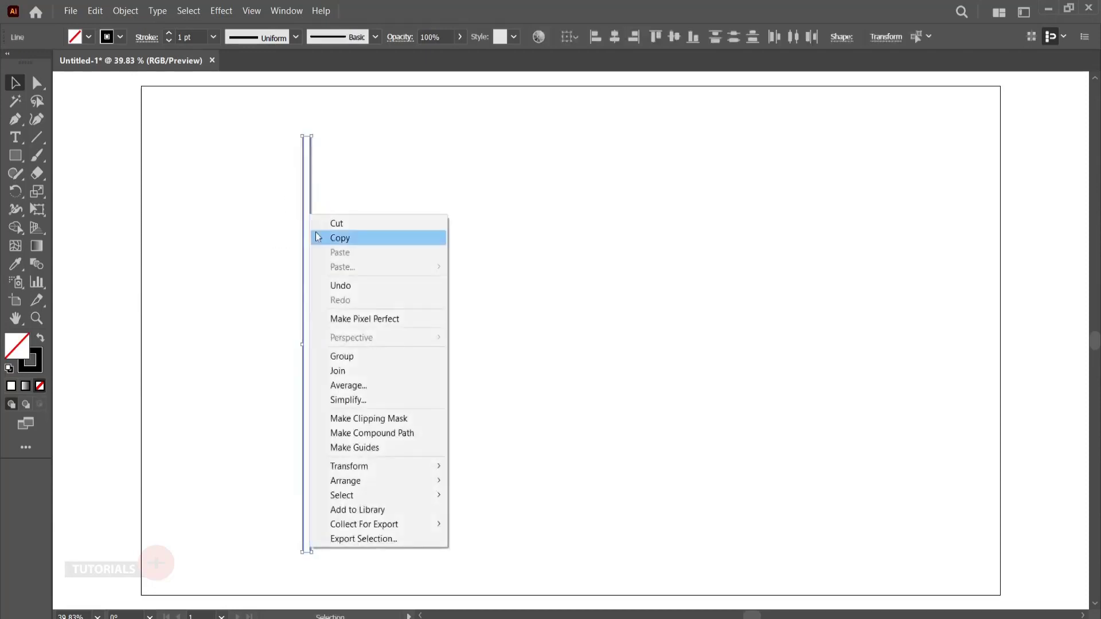
{"action": "left_click", "coordinate": [362, 355]}
{"action": "left_click", "coordinate": [371, 334]}
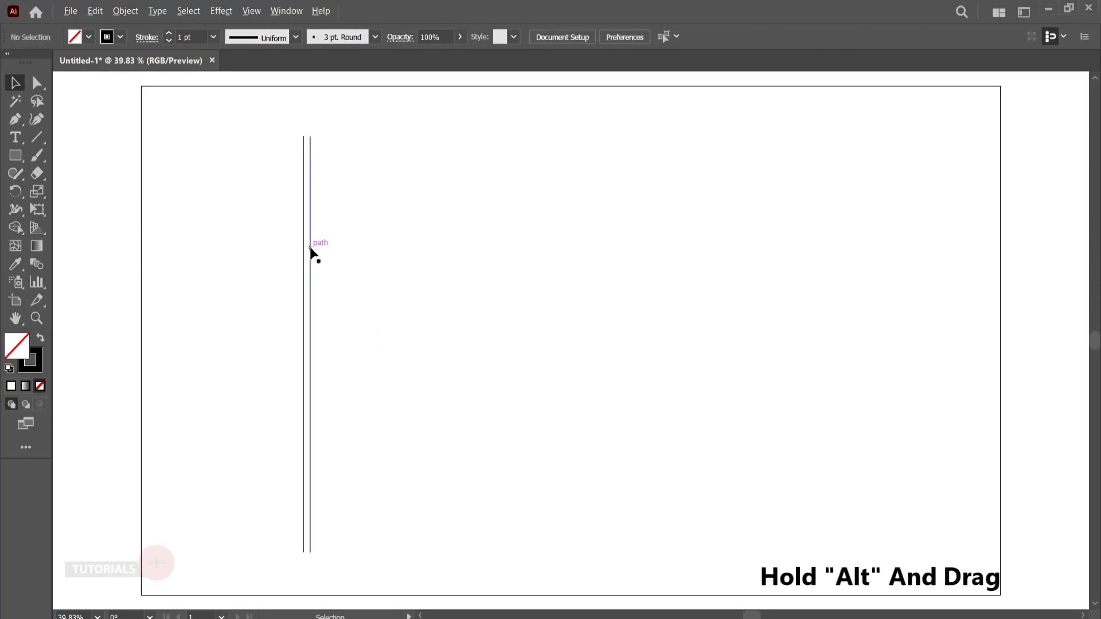
{"action": "left_click_drag", "start_coordinate": [311, 246], "coordinate": [335, 250]}
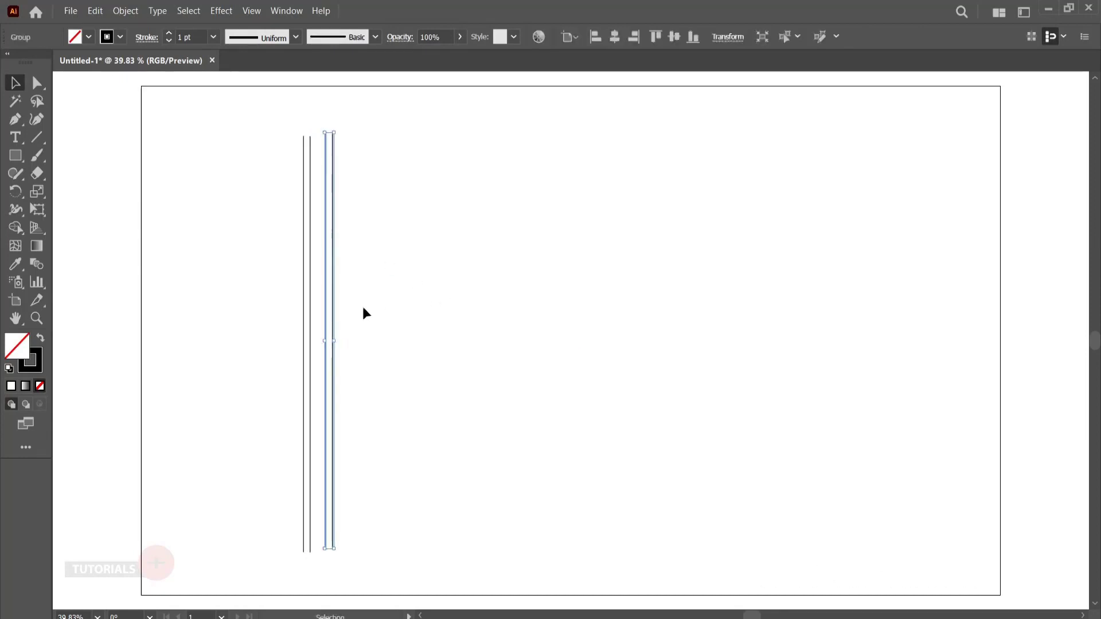
{"action": "key", "text": "ctrl+z"}
{"action": "left_click", "coordinate": [325, 279]}
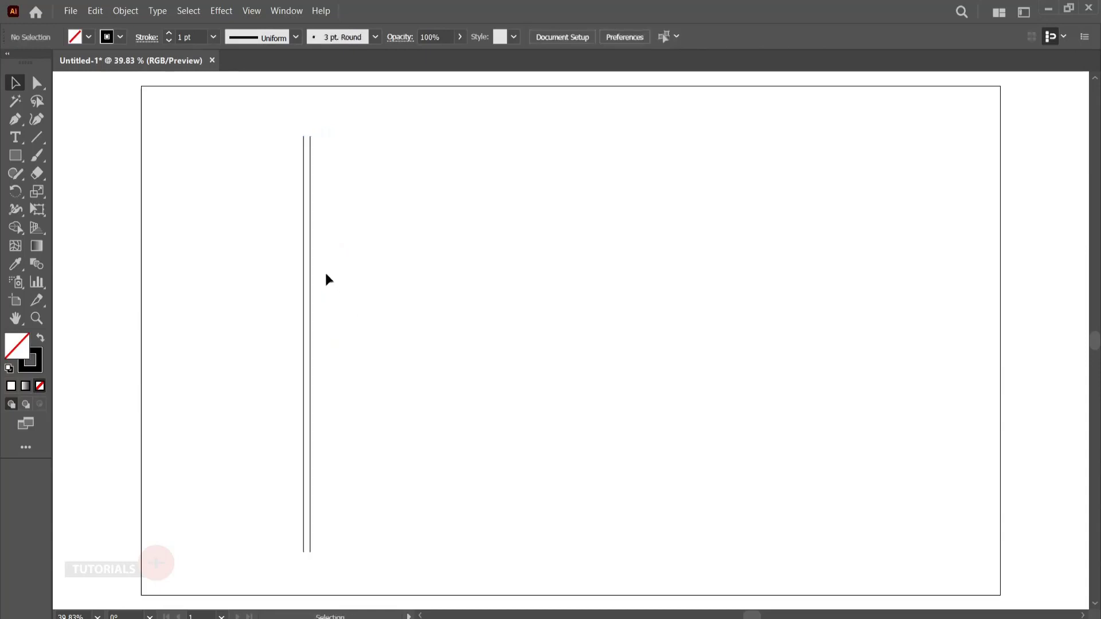
- Duplicate the grouped line pair to the right and repeat the copy until there are seven evenly spaced pairs
{"action": "left_click_drag", "start_coordinate": [311, 244], "coordinate": [333, 246]}
{"action": "key", "text": "ctrl+d"}
{"action": "key", "text": "ctrl+d"}
{"action": "key", "text": "ctrl+d"}
{"action": "key", "text": "ctrl+d"}
{"action": "key", "text": "ctrl+d"}
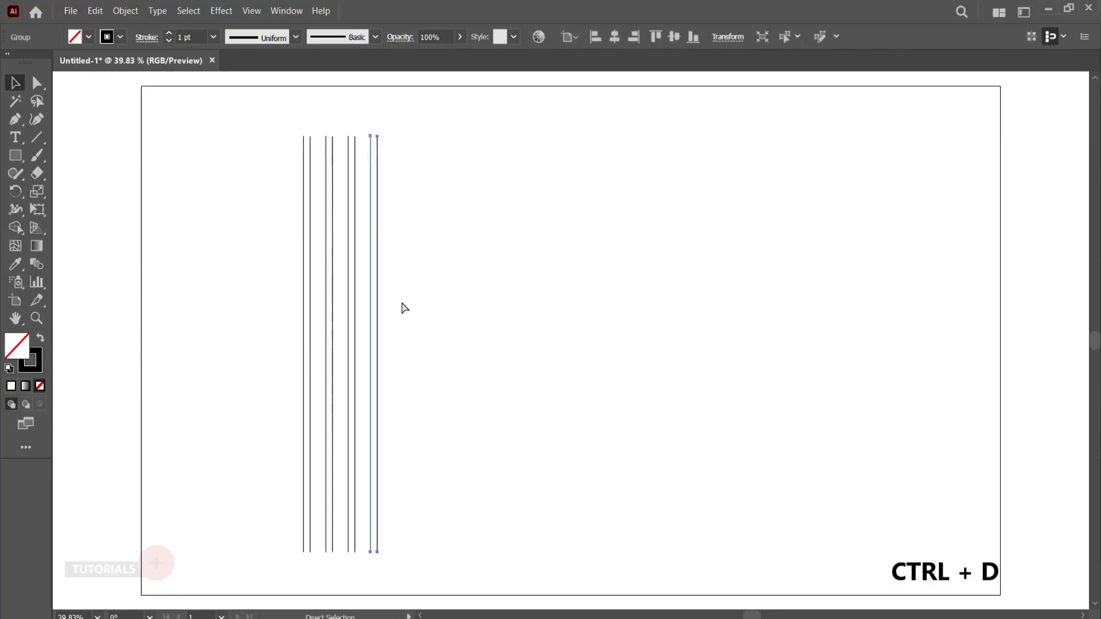
{"action": "left_click", "coordinate": [578, 366]}
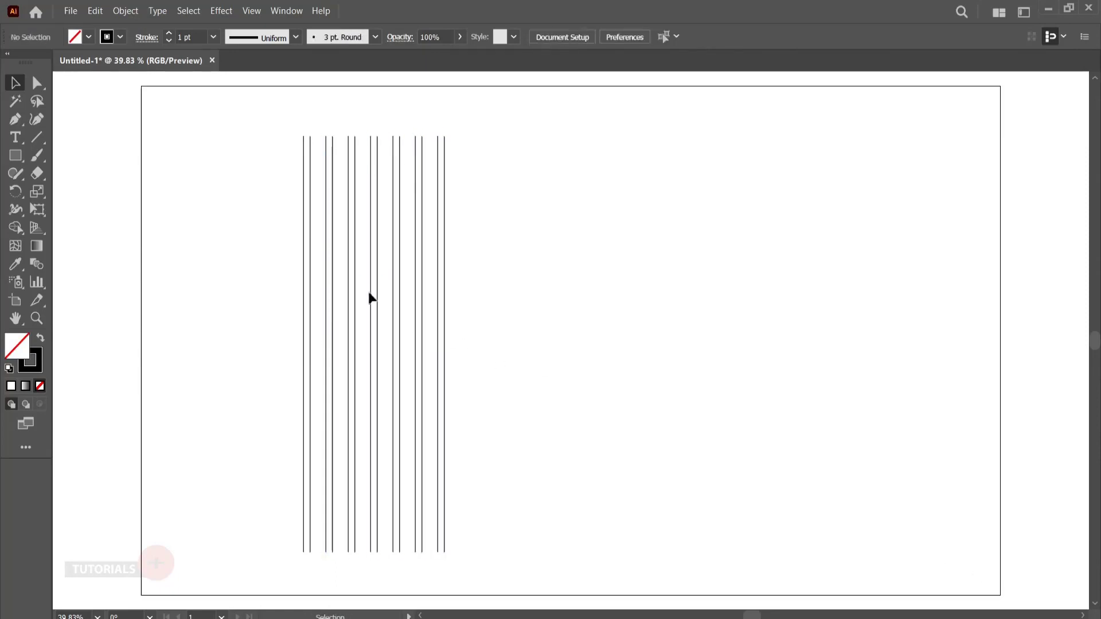
- Group all seven vertical line pairs together
{"action": "left_click_drag", "start_coordinate": [238, 195], "coordinate": [505, 311]}
{"action": "right_click", "coordinate": [337, 234]}
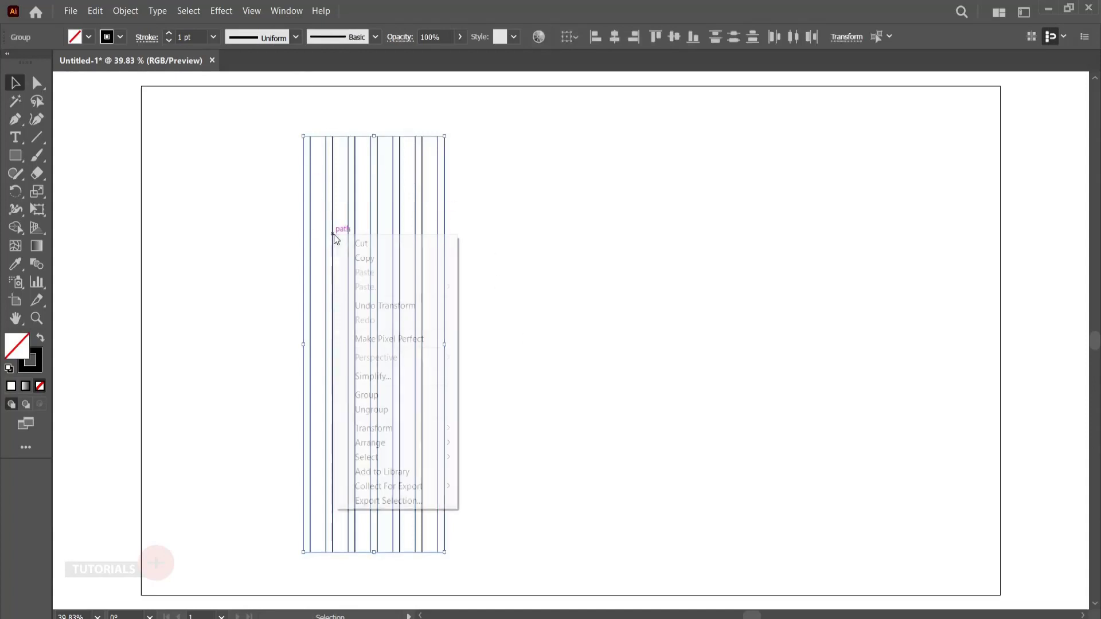
{"action": "left_click", "coordinate": [367, 396]}
{"action": "left_click", "coordinate": [538, 338]}
- Show the Align options and center the line group horizontally and vertically on the artboard
{"action": "left_click", "coordinate": [299, 270]}
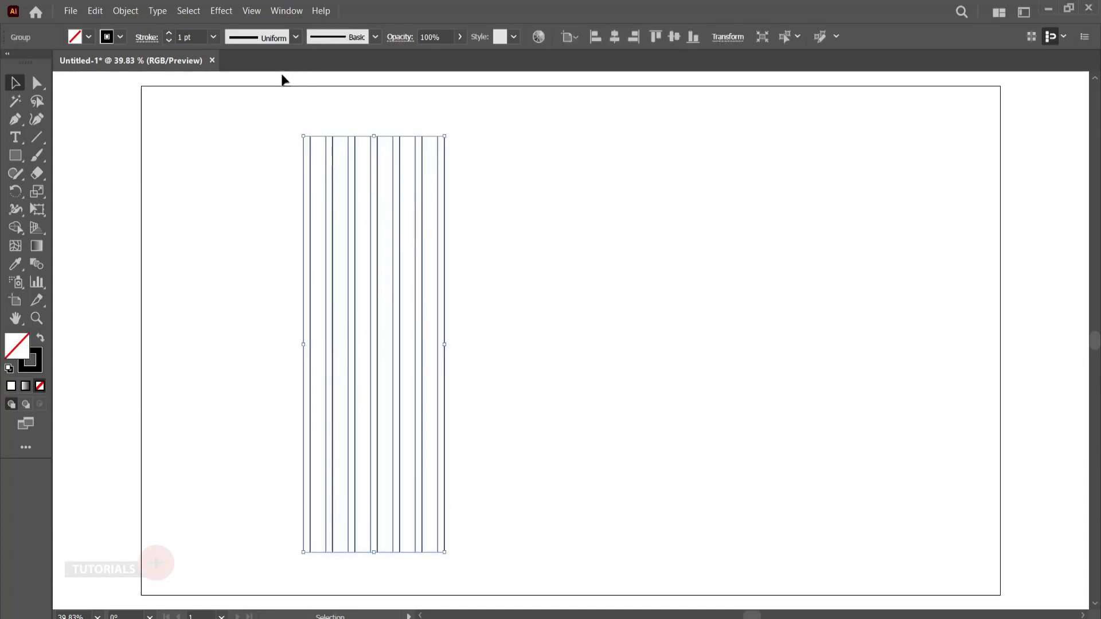
{"action": "left_click", "coordinate": [287, 11]}
{"action": "left_click", "coordinate": [366, 170]}
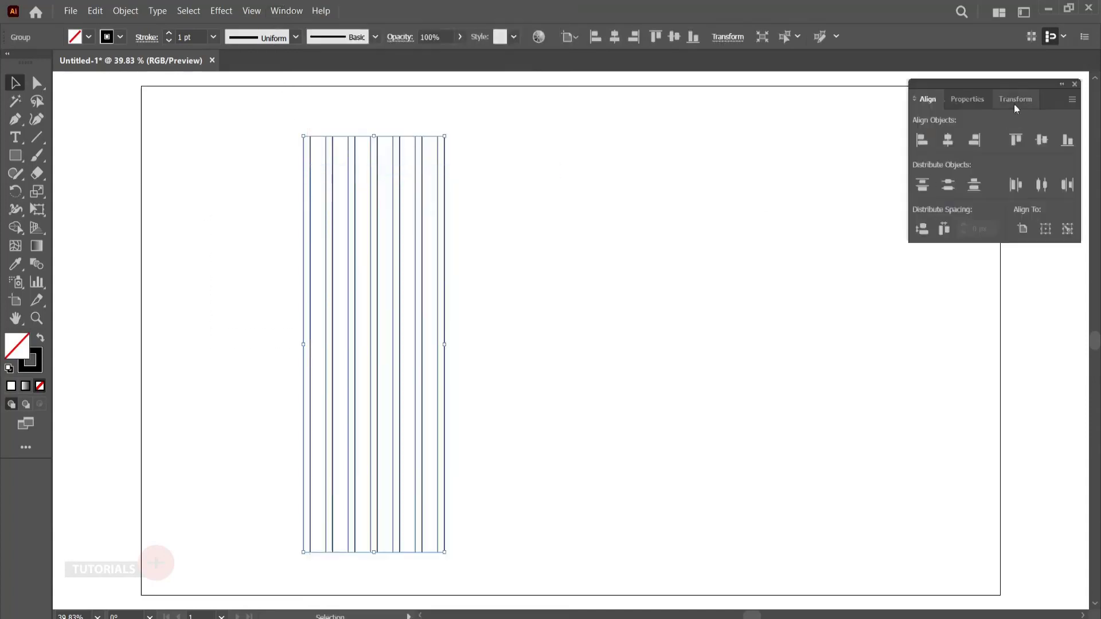
{"action": "left_click_drag", "start_coordinate": [988, 84], "coordinate": [1041, 95]}
{"action": "left_click", "coordinate": [643, 411]}
{"action": "left_click", "coordinate": [568, 323]}
{"action": "left_click", "coordinate": [663, 322]}
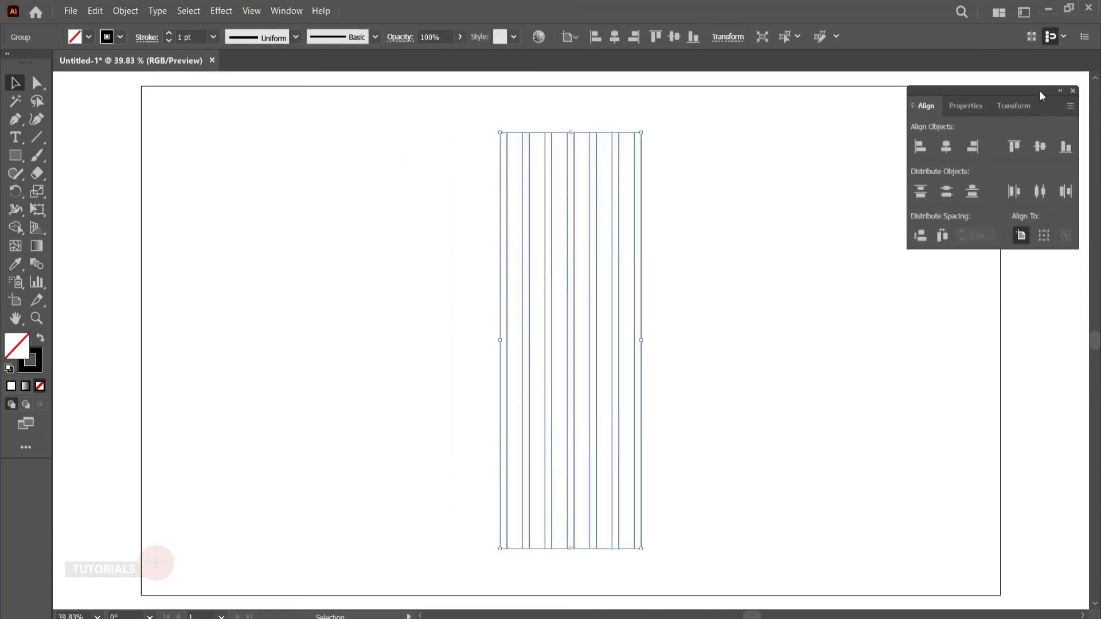
{"action": "left_click", "coordinate": [418, 306]}
- Create a copy of the vertical line group rotated by 90°
{"action": "left_click", "coordinate": [629, 357]}
{"action": "right_click", "coordinate": [628, 353]}
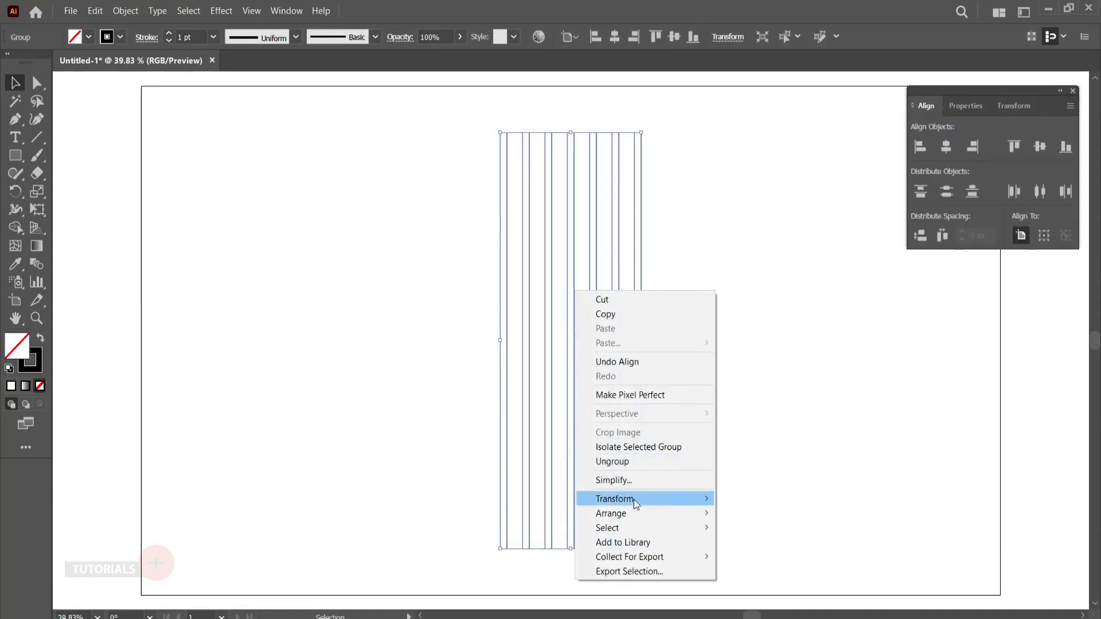
{"action": "mouse_move", "coordinate": [635, 499]}
{"action": "left_click", "coordinate": [747, 530]}
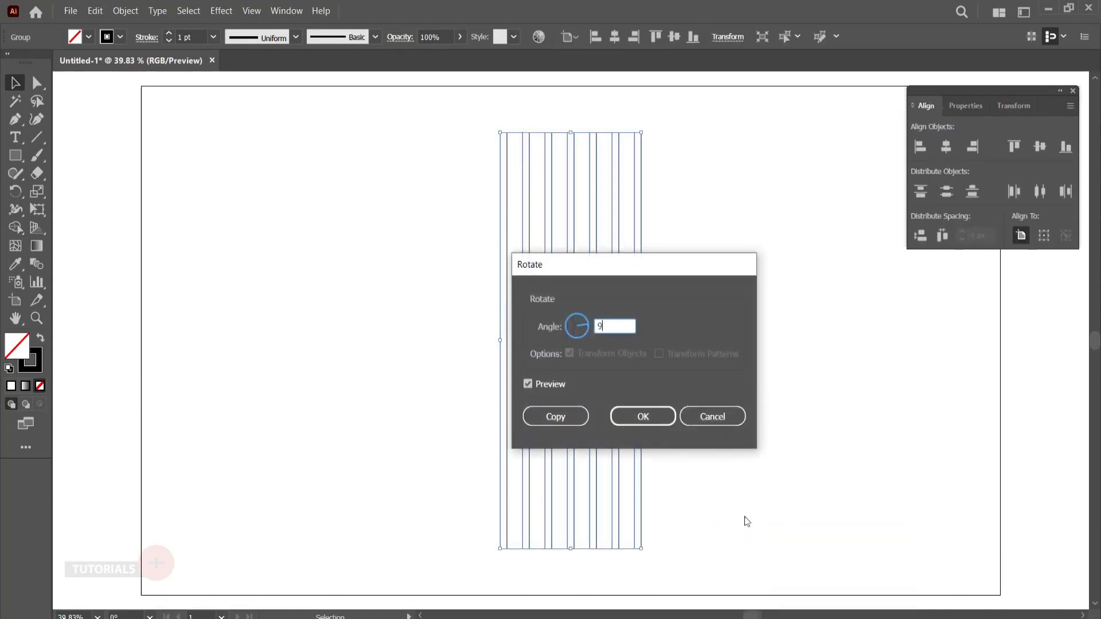
{"action": "left_click", "coordinate": [561, 423]}
{"action": "left_click", "coordinate": [771, 473]}
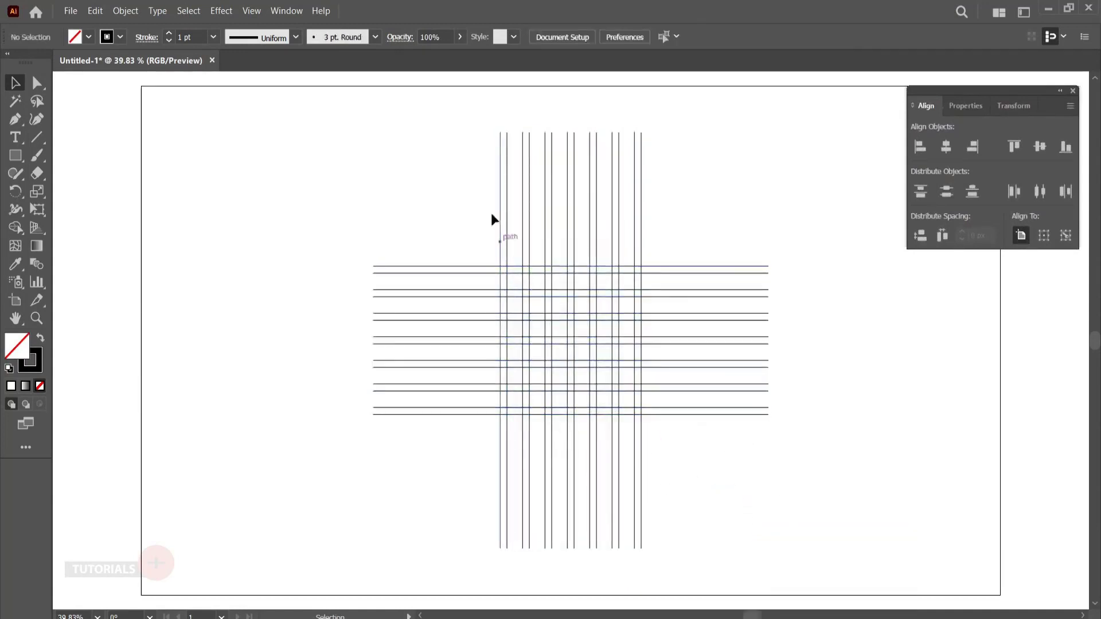
- Create another copy of the vertical line group rotated by 45°
{"action": "left_click", "coordinate": [500, 139]}
{"action": "right_click", "coordinate": [575, 190]}
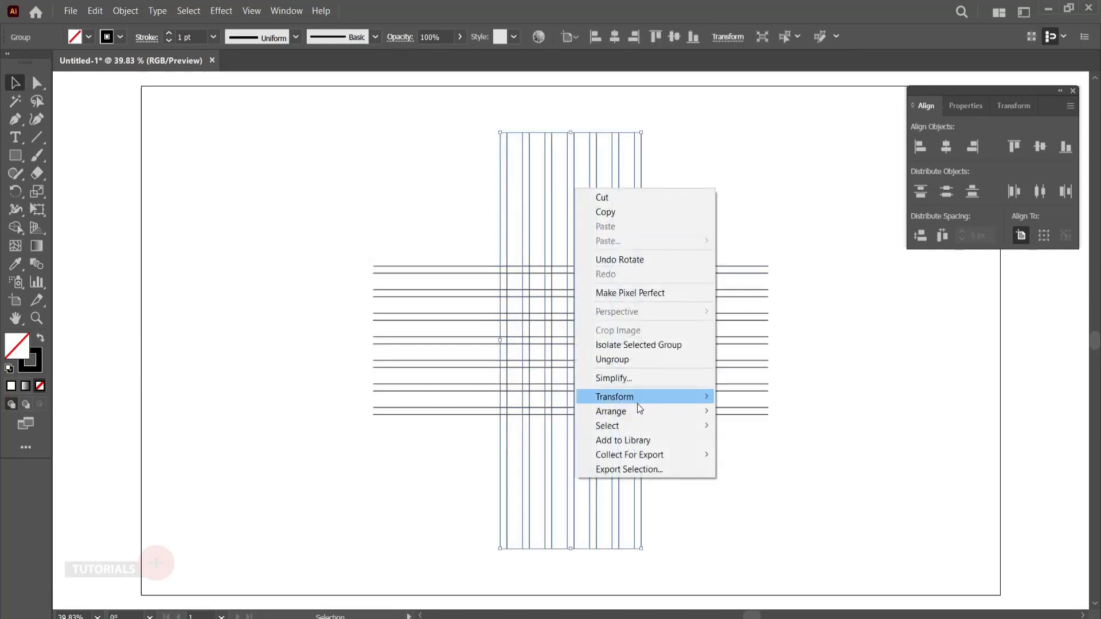
{"action": "mouse_move", "coordinate": [638, 398]}
{"action": "left_click", "coordinate": [745, 430]}
{"action": "type", "text": "45"}
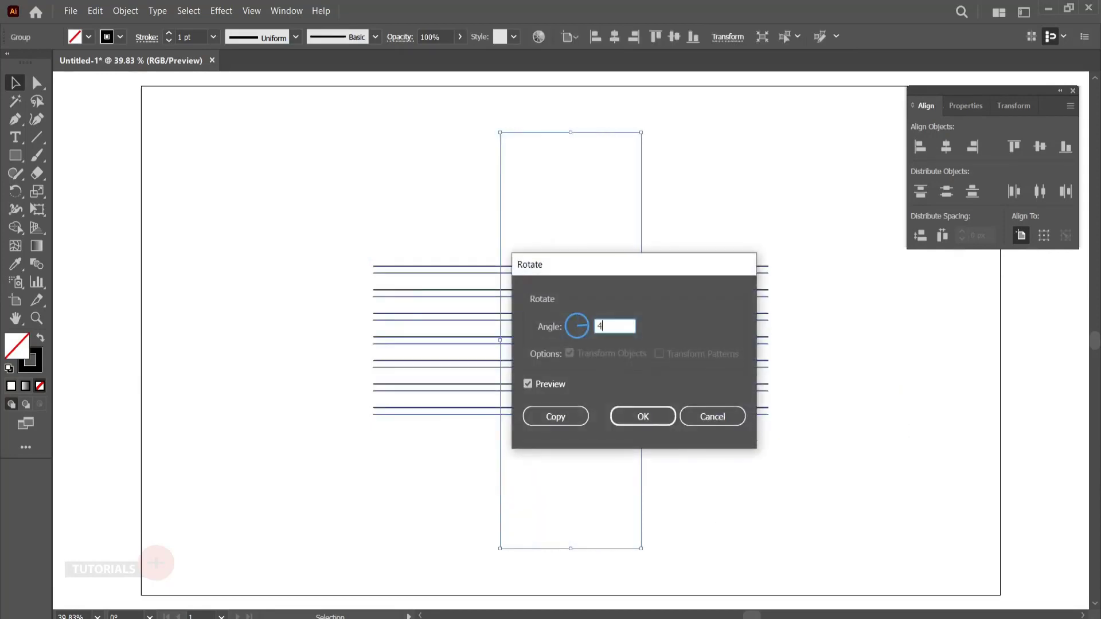
{"action": "left_click", "coordinate": [572, 415]}
- Create a copy of the diagonal line group reflected across the vertical axis
{"action": "right_click", "coordinate": [456, 223]}
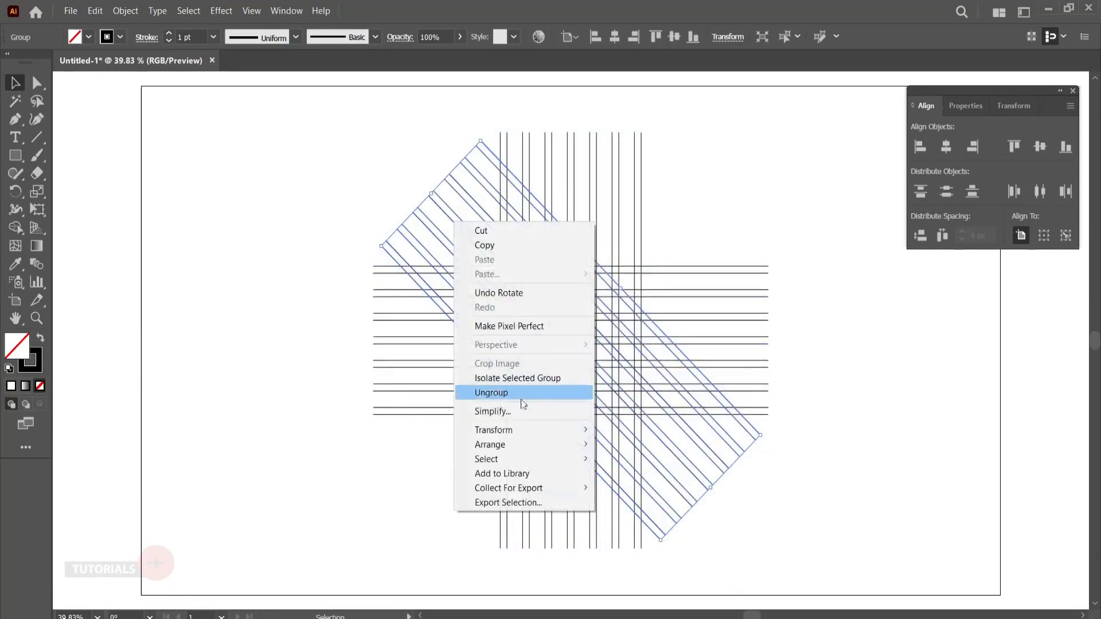
{"action": "mouse_move", "coordinate": [530, 429]}
{"action": "left_click", "coordinate": [647, 474]}
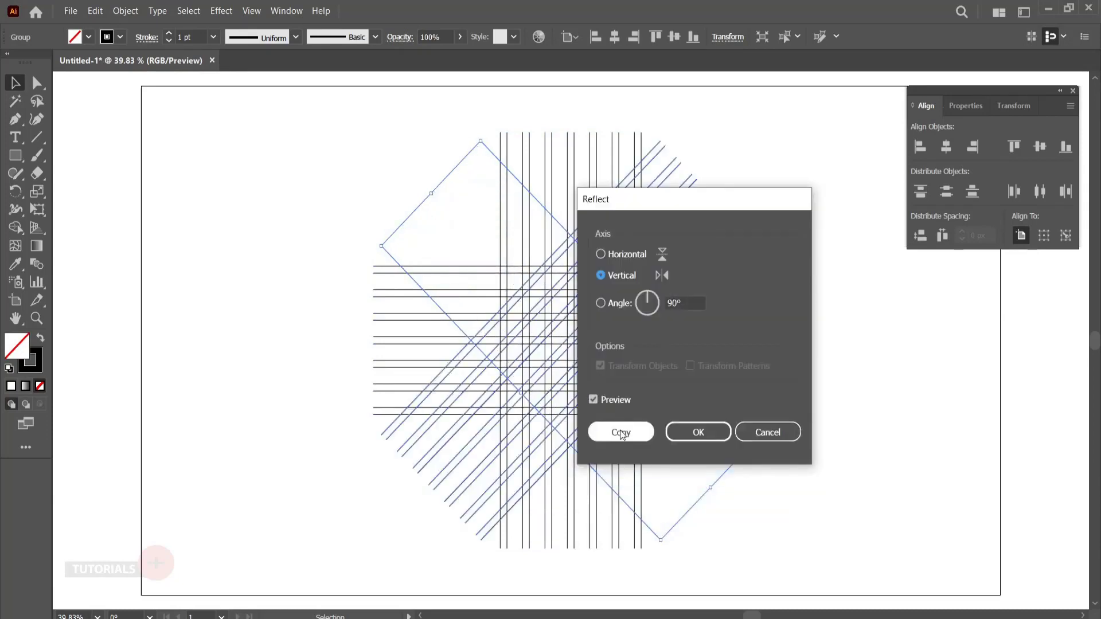
{"action": "left_click", "coordinate": [620, 430]}
{"action": "left_click", "coordinate": [800, 462]}
{"action": "left_click_drag", "start_coordinate": [335, 170], "coordinate": [762, 484]}
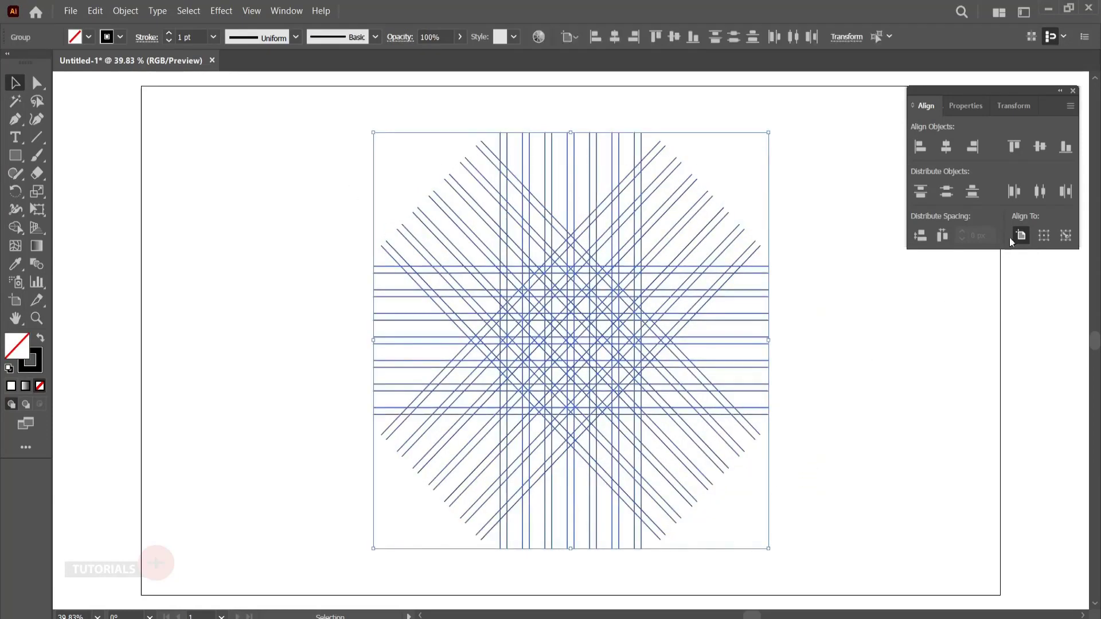
{"action": "mouse_move", "coordinate": [1003, 95]}
{"action": "left_mouse_down"}
{"action": "mouse_move", "coordinate": [938, 142]}
{"action": "mouse_move", "coordinate": [859, 245]}
{"action": "mouse_move", "coordinate": [1016, 110]}
{"action": "left_mouse_up"}
{"action": "left_click", "coordinate": [849, 428]}
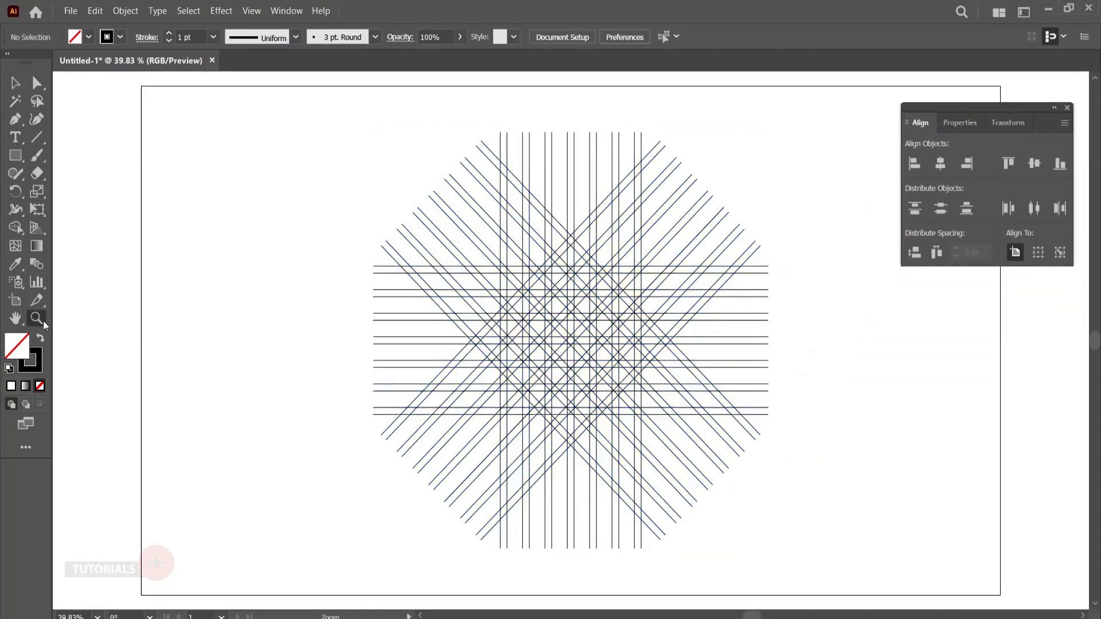
- Select all the line groups of the grid and activate the Shape Builder tool
{"action": "left_click_drag", "start_coordinate": [575, 383], "coordinate": [693, 486]}
{"action": "left_click_drag", "start_coordinate": [695, 360], "coordinate": [635, 429]}
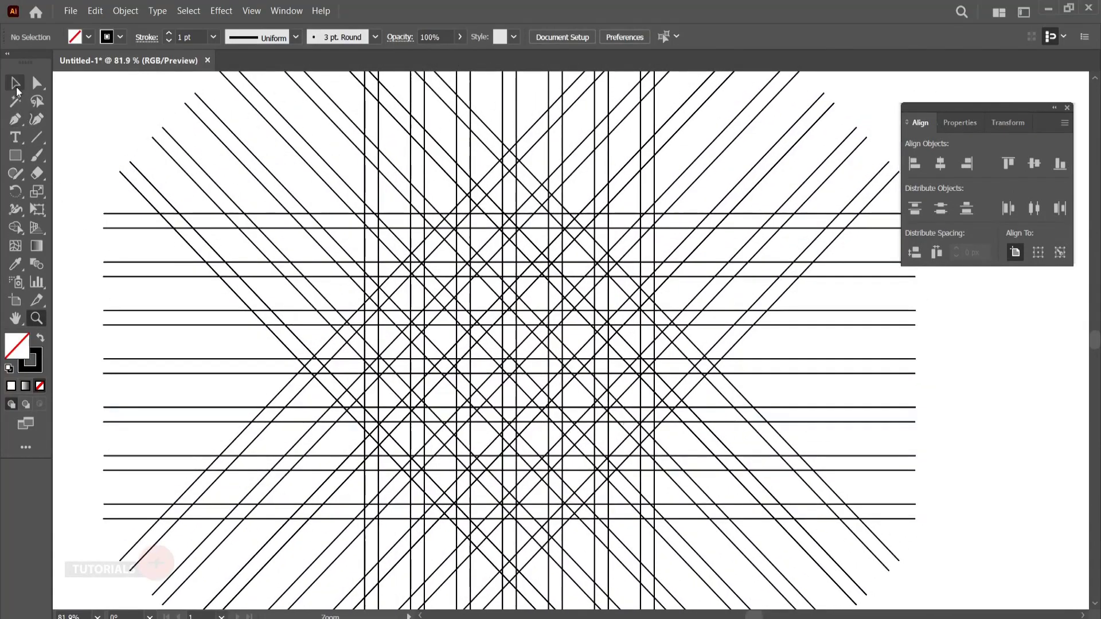
{"action": "left_click", "coordinate": [17, 87]}
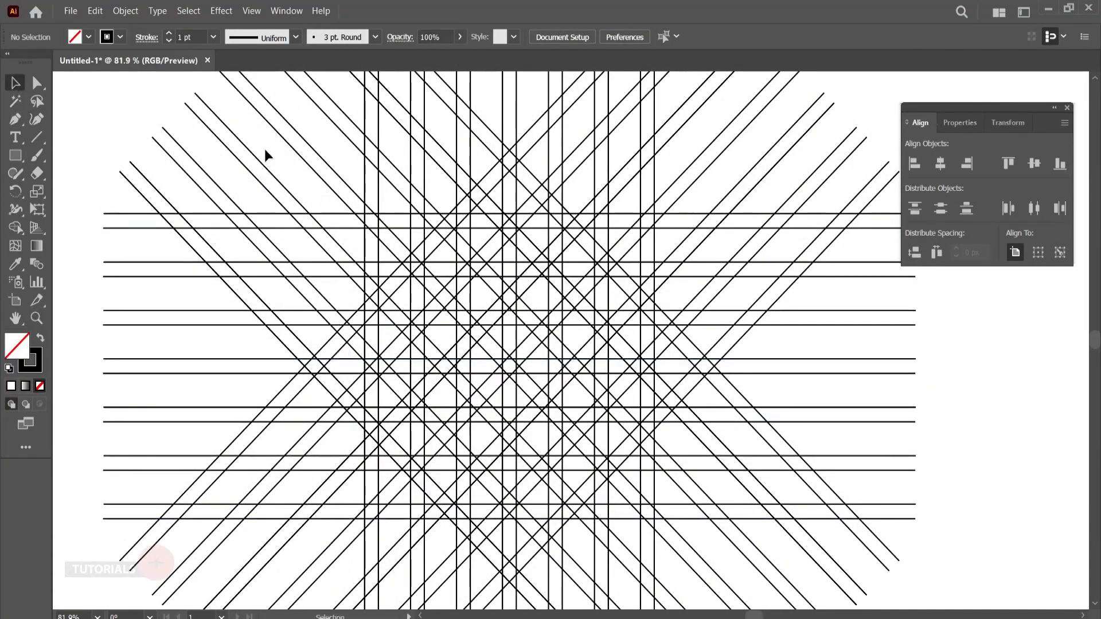
{"action": "left_click_drag", "start_coordinate": [727, 563], "coordinate": [735, 574]}
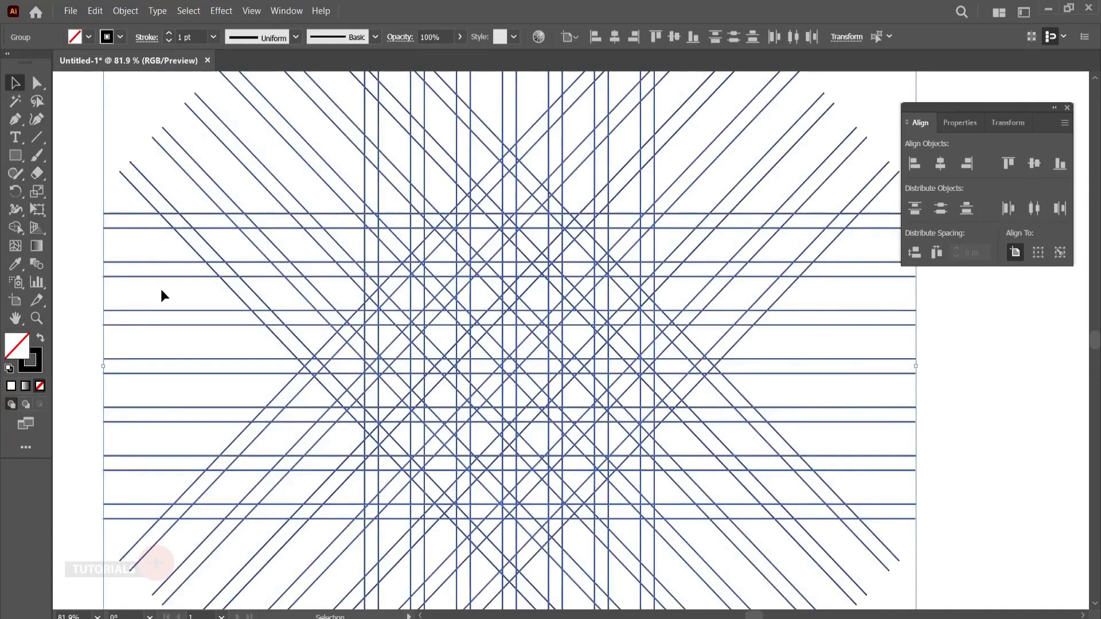
{"action": "left_click", "coordinate": [16, 229]}
- Set a dark gray fill for building shapes on the selected grid with the Shape Builder tool
{"action": "left_click", "coordinate": [89, 36]}
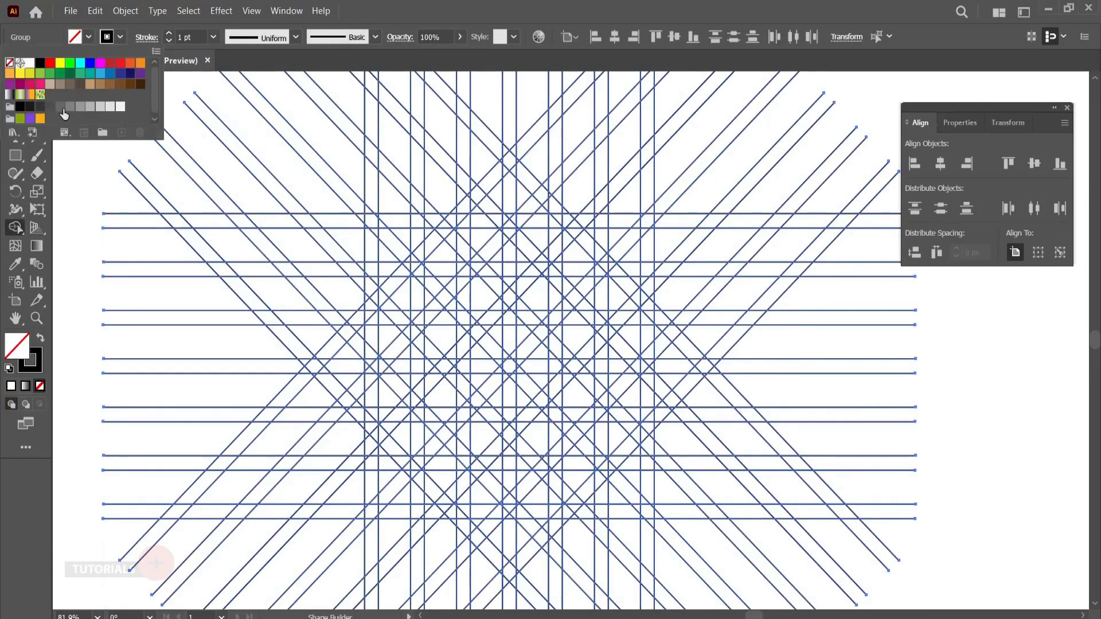
{"action": "left_click", "coordinate": [60, 107]}
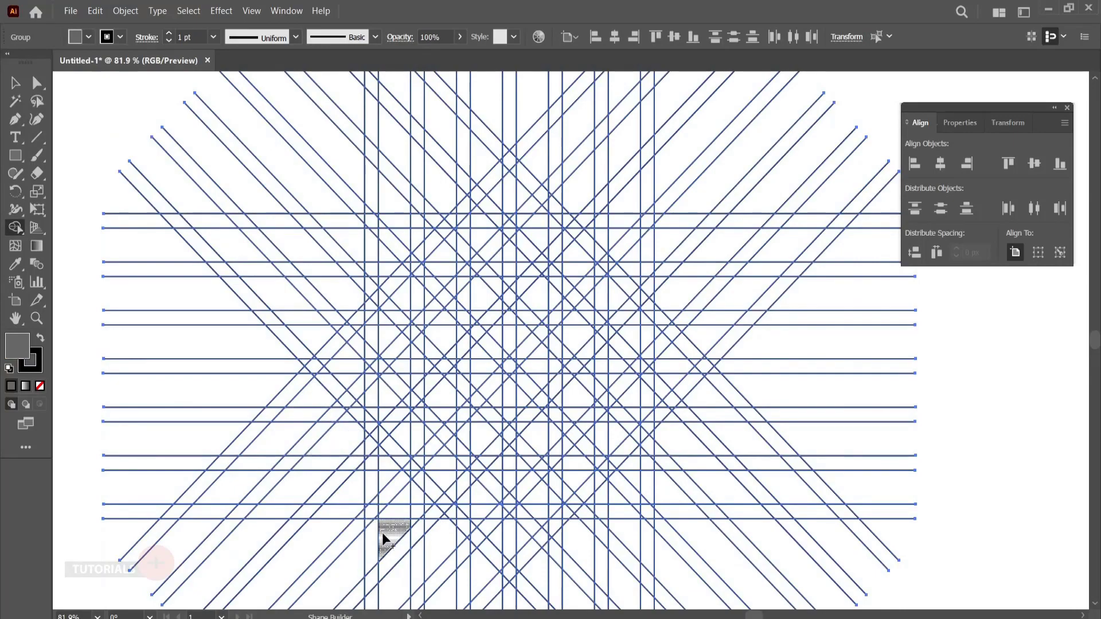
{"action": "left_click", "coordinate": [36, 318]}
{"action": "left_click_drag", "start_coordinate": [461, 483], "coordinate": [521, 525]}
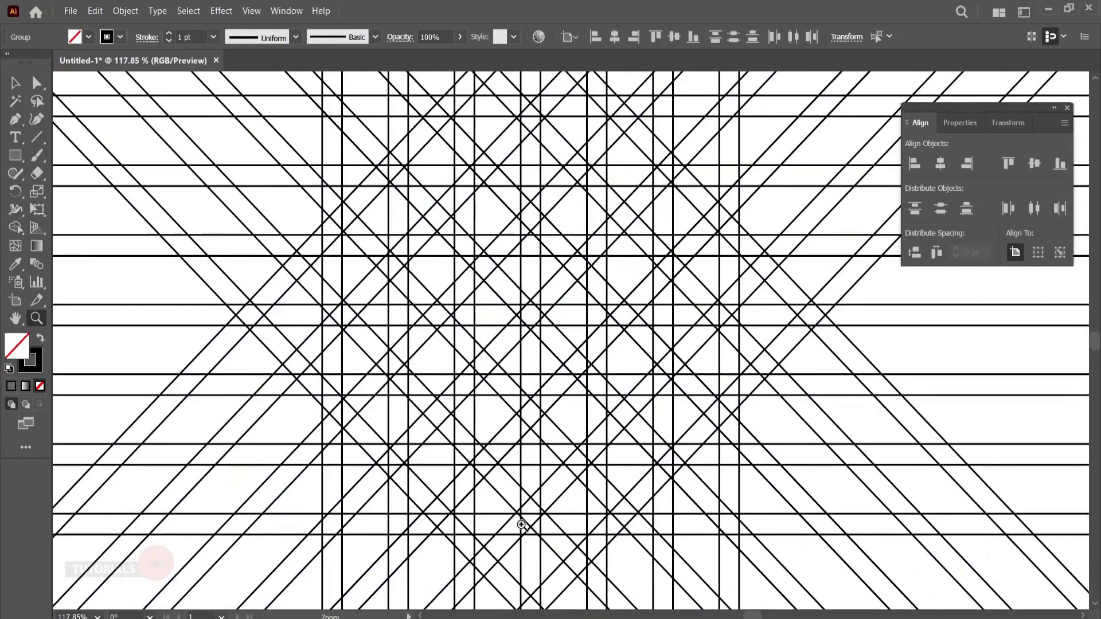
{"action": "left_click", "coordinate": [15, 227]}
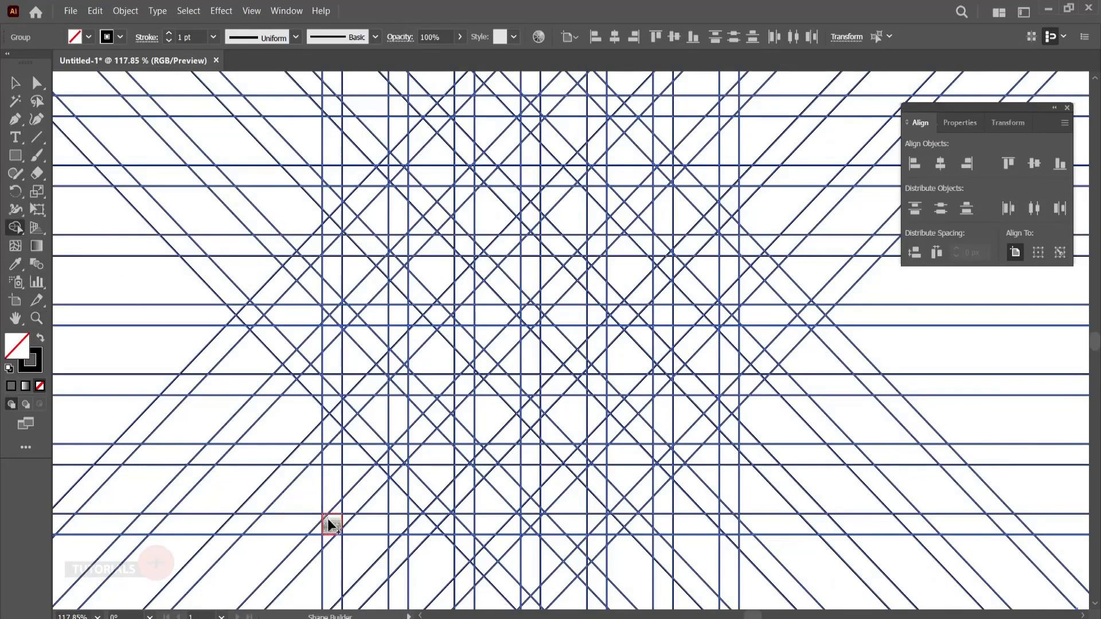
{"action": "left_click", "coordinate": [339, 534]}
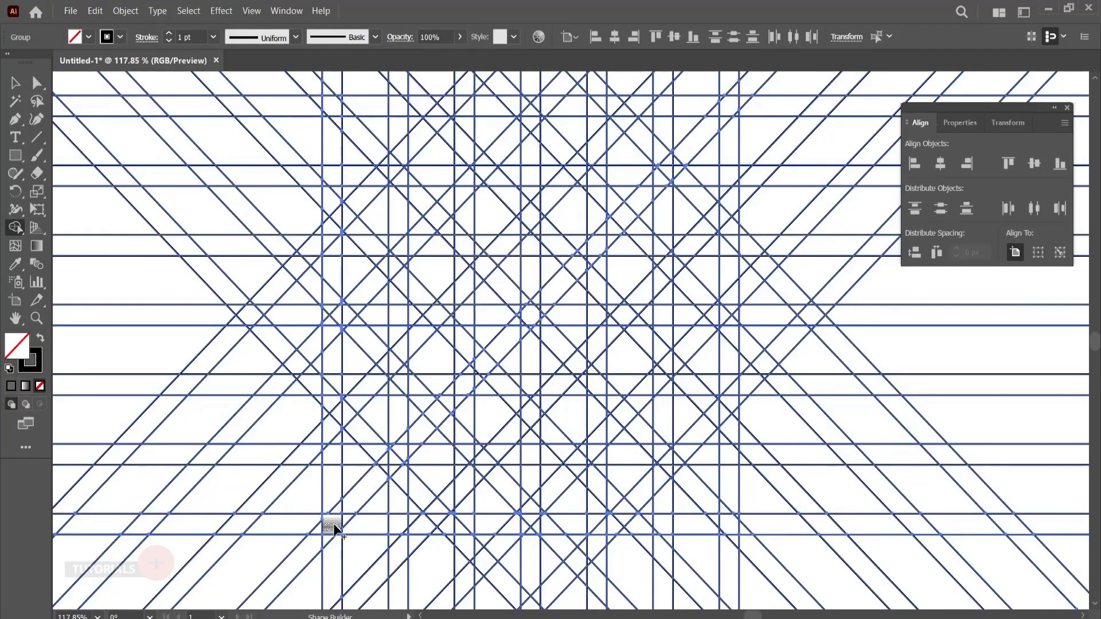
{"action": "left_click", "coordinate": [88, 36]}
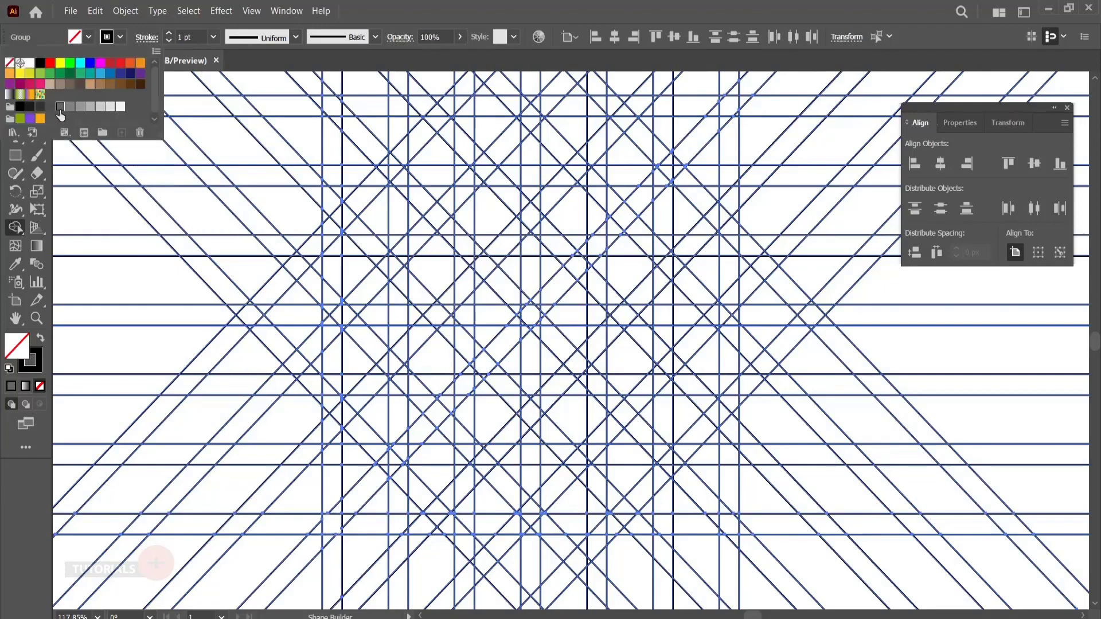
{"action": "left_click", "coordinate": [60, 108]}
{"action": "left_click", "coordinate": [54, 41]}
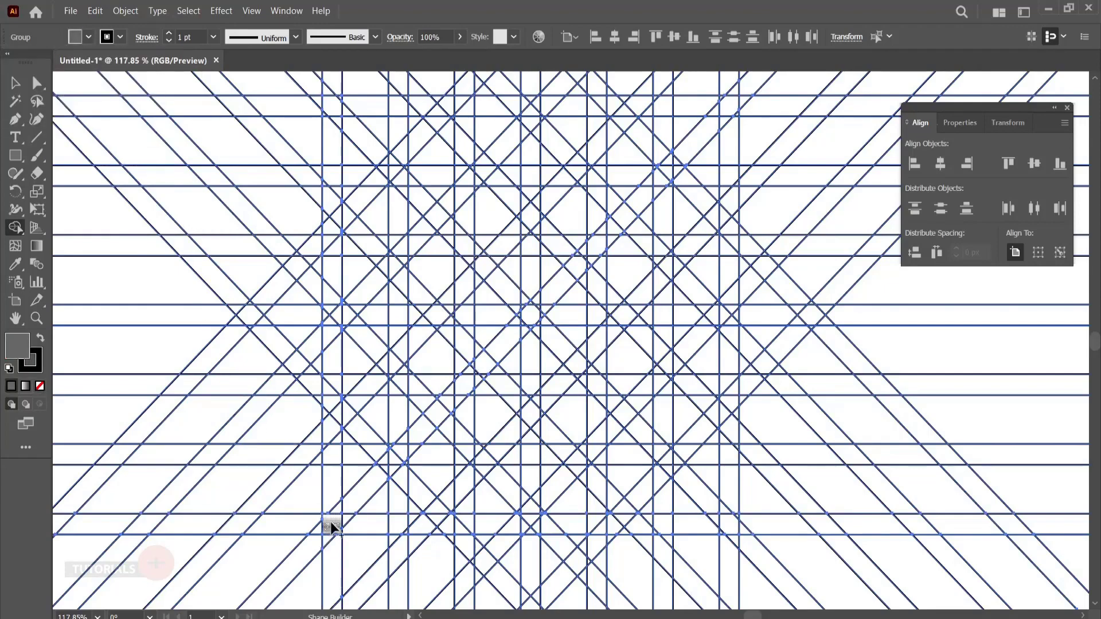
- Merge grid cells into the closed left leg: a bottom bar, a left upright, a slanted top and a right upright
{"action": "left_click_drag", "start_coordinate": [332, 526], "coordinate": [394, 532]}
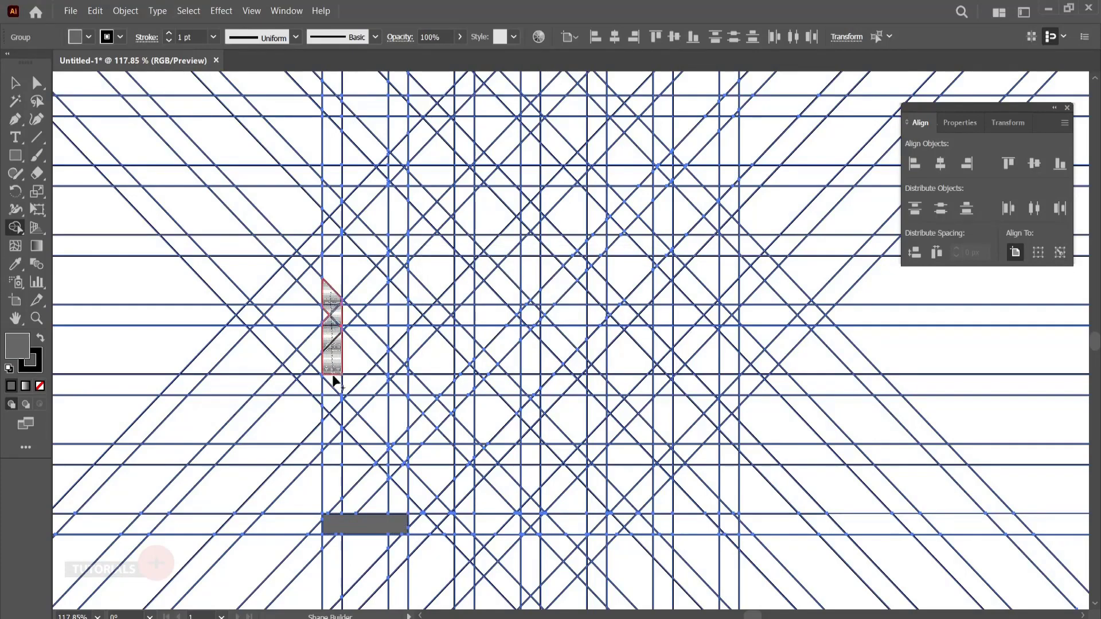
{"action": "left_click_drag", "start_coordinate": [335, 383], "coordinate": [344, 525]}
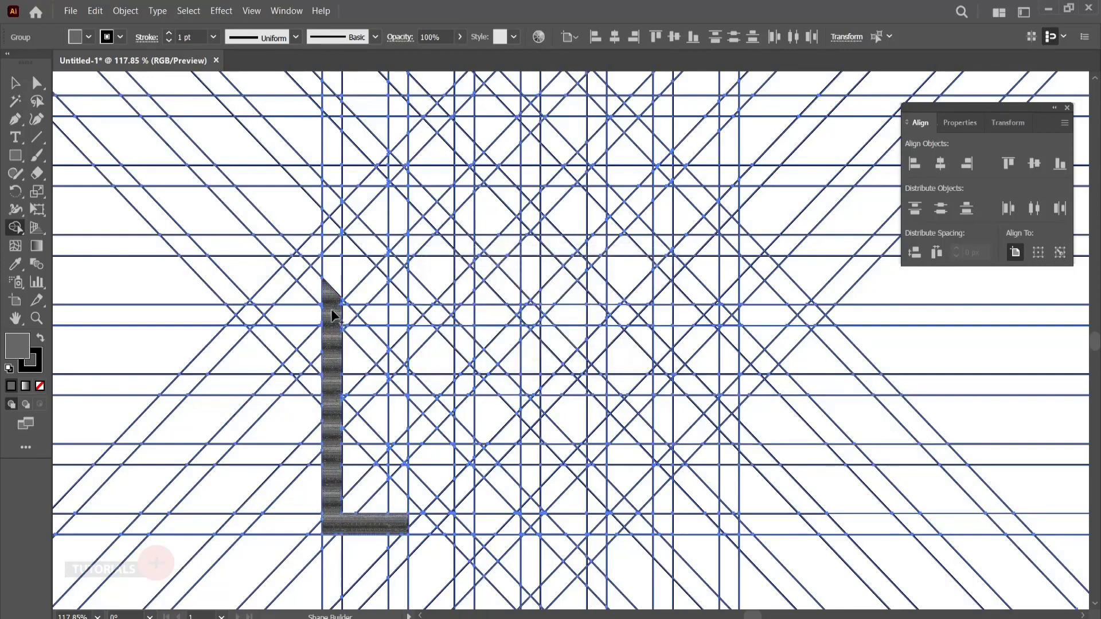
{"action": "mouse_move", "coordinate": [356, 339]}
{"action": "left_mouse_down"}
{"action": "mouse_move", "coordinate": [339, 327]}
{"action": "mouse_move", "coordinate": [401, 385]}
{"action": "mouse_move", "coordinate": [394, 376]}
{"action": "mouse_move", "coordinate": [400, 497]}
{"action": "left_mouse_up"}
{"action": "left_click_drag", "start_coordinate": [393, 439], "coordinate": [393, 470]}
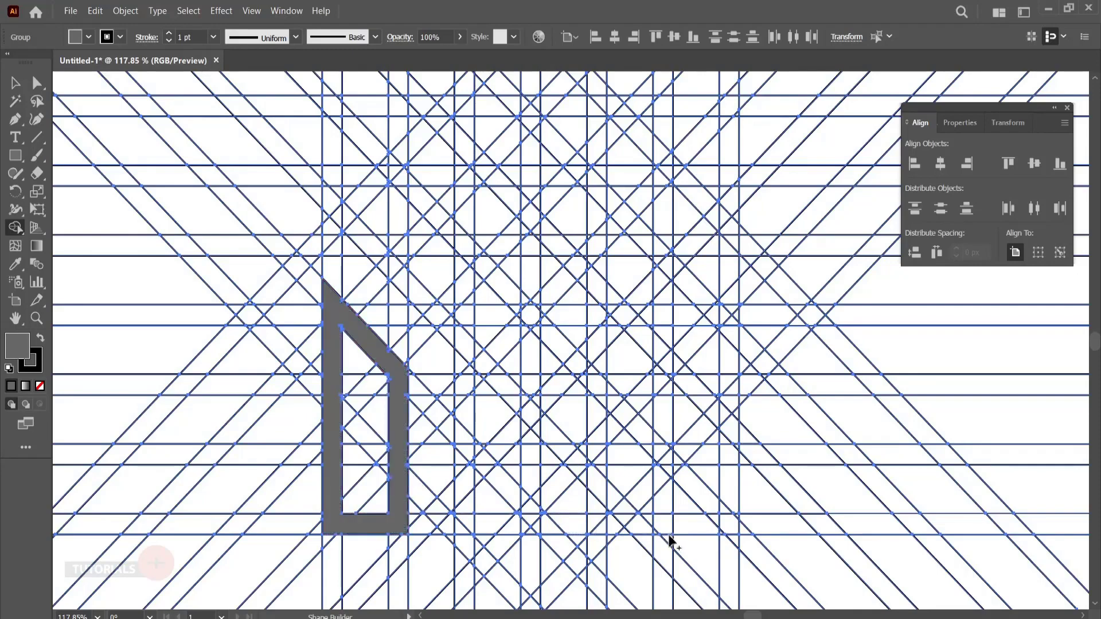
- Merge grid cells into the right leg's bottom bar, its outer upright and the long diagonal running down to the grid's center line
{"action": "mouse_move", "coordinate": [687, 527]}
{"action": "left_mouse_down"}
{"action": "mouse_move", "coordinate": [733, 523]}
{"action": "mouse_move", "coordinate": [732, 470]}
{"action": "left_mouse_up"}
{"action": "key", "text": "ctrl+z"}
{"action": "left_click_drag", "start_coordinate": [676, 525], "coordinate": [734, 523]}
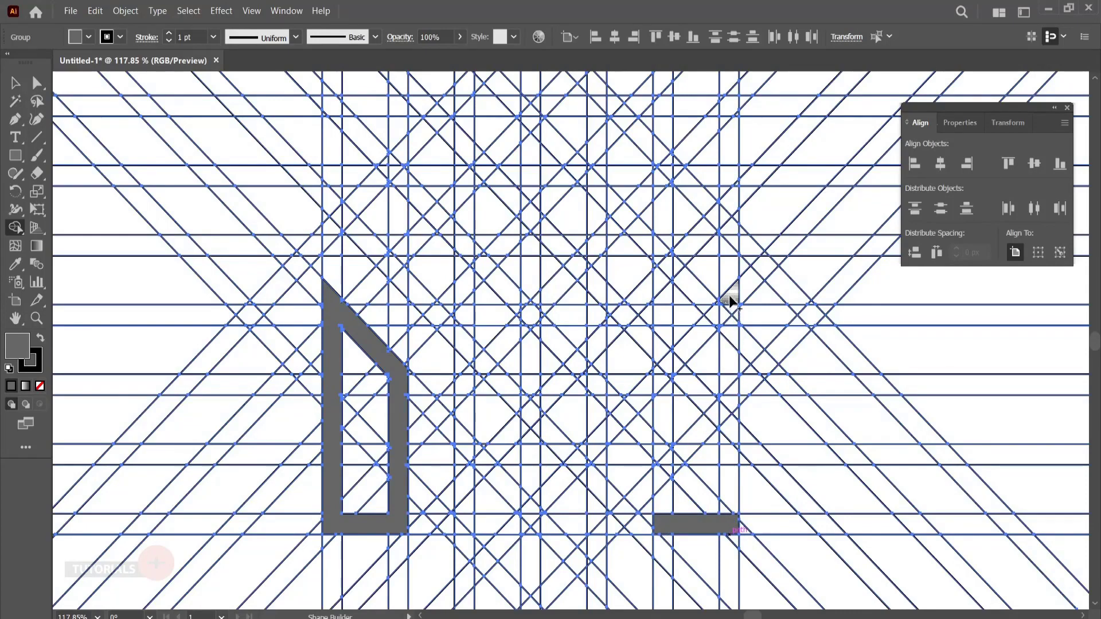
{"action": "left_click_drag", "start_coordinate": [730, 296], "coordinate": [722, 384]}
{"action": "key", "text": "ctrl+z"}
{"action": "mouse_move", "coordinate": [731, 299]}
{"action": "left_mouse_down"}
{"action": "mouse_move", "coordinate": [730, 509]}
{"action": "mouse_move", "coordinate": [665, 523]}
{"action": "mouse_move", "coordinate": [735, 441]}
{"action": "left_mouse_up"}
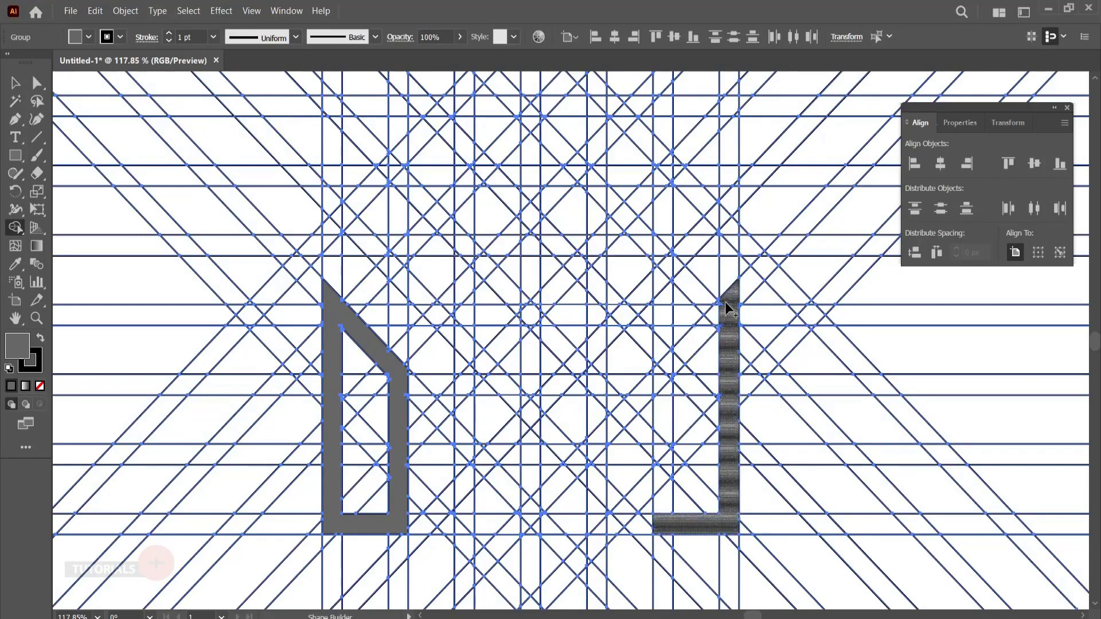
{"action": "mouse_move", "coordinate": [724, 304]}
{"action": "left_mouse_down"}
{"action": "mouse_move", "coordinate": [695, 351]}
{"action": "mouse_move", "coordinate": [528, 505]}
{"action": "left_mouse_up"}
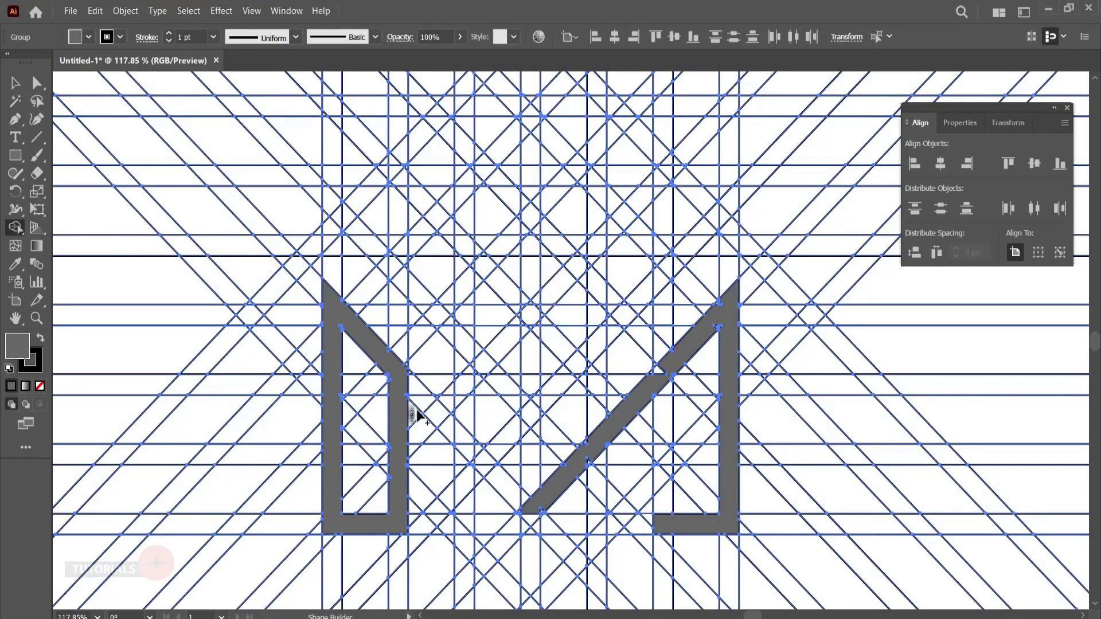
- Complete the M by merging grid cells into its left diagonal down to the center and the right leg's inner upright
{"action": "left_click_drag", "start_coordinate": [394, 370], "coordinate": [519, 497]}
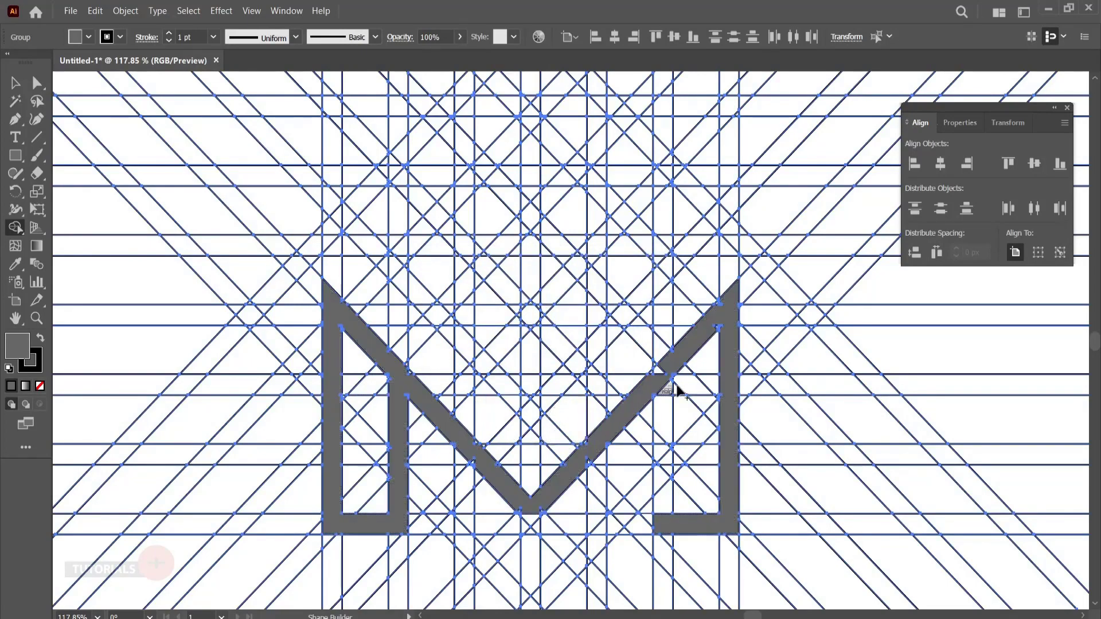
{"action": "mouse_move", "coordinate": [660, 371]}
{"action": "left_mouse_down"}
{"action": "mouse_move", "coordinate": [663, 514]}
{"action": "mouse_move", "coordinate": [667, 446]}
{"action": "left_mouse_up"}
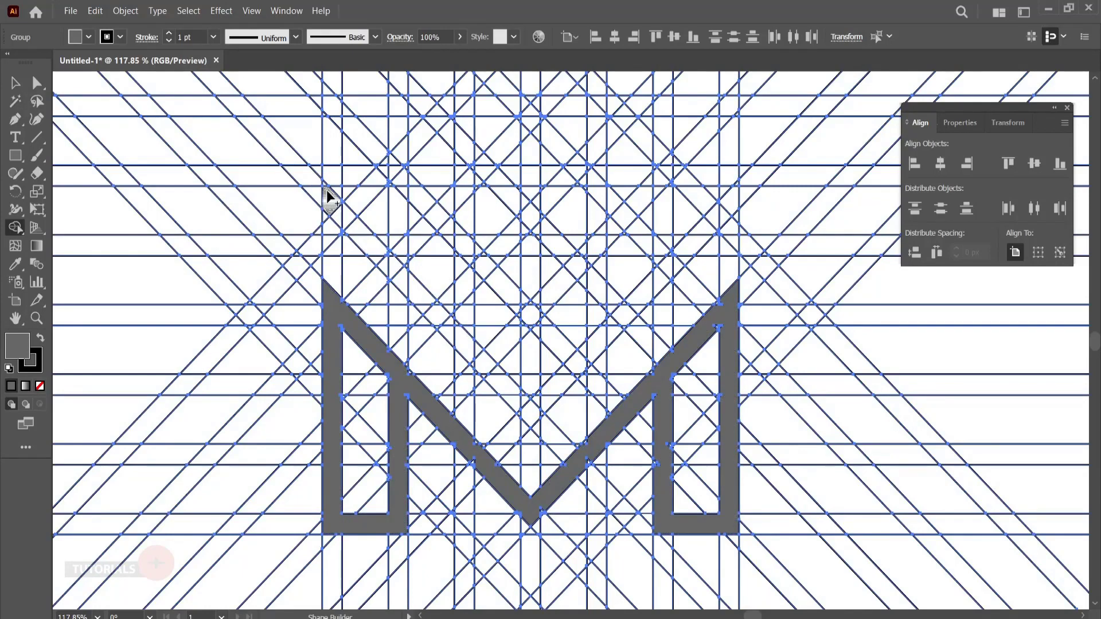
- Merge grid cells into a large V above the M, ending its right arm in a short upright and a stub of top bar
{"action": "left_click_drag", "start_coordinate": [342, 217], "coordinate": [381, 259]}
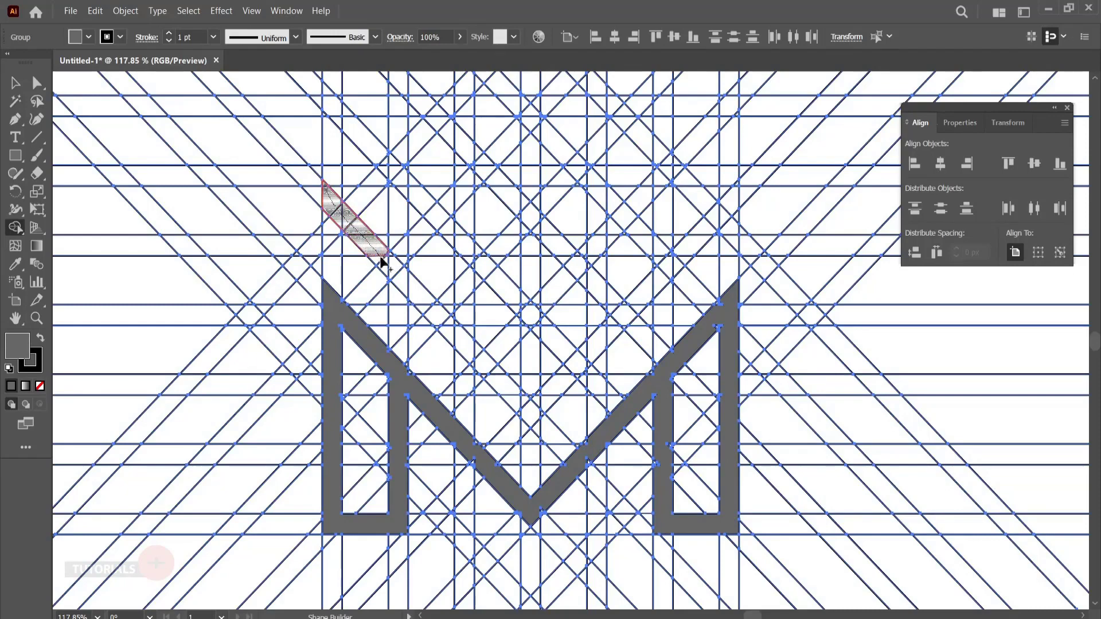
{"action": "mouse_move", "coordinate": [421, 297]}
{"action": "left_mouse_down"}
{"action": "mouse_move", "coordinate": [531, 417]}
{"action": "mouse_move", "coordinate": [494, 369]}
{"action": "mouse_move", "coordinate": [534, 410]}
{"action": "mouse_move", "coordinate": [692, 249]}
{"action": "left_mouse_up"}
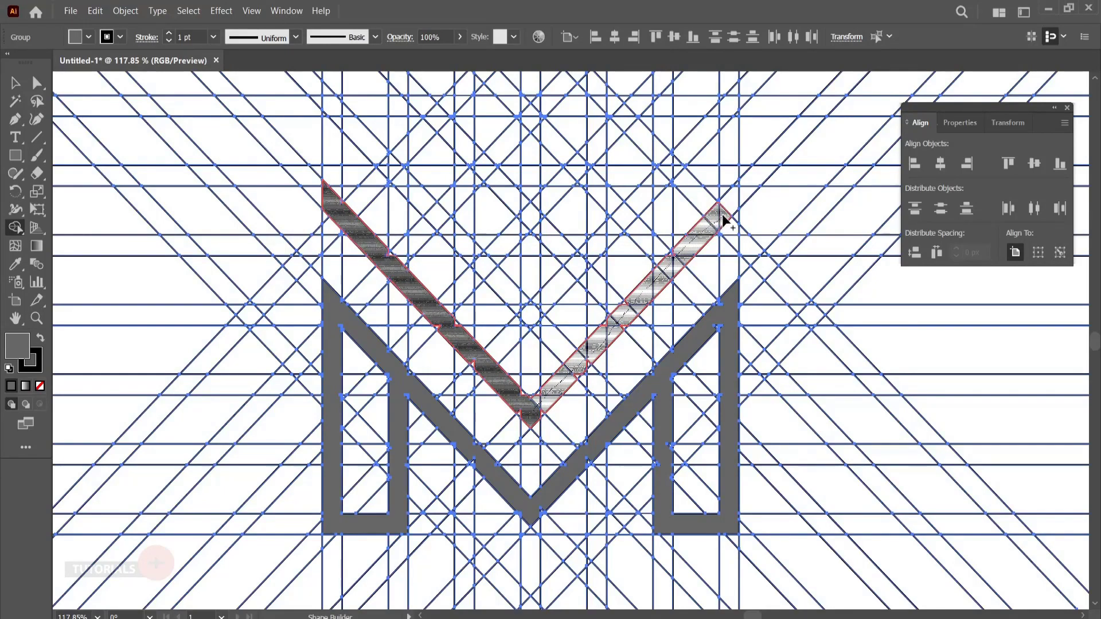
{"action": "left_click_drag", "start_coordinate": [724, 221], "coordinate": [735, 190]}
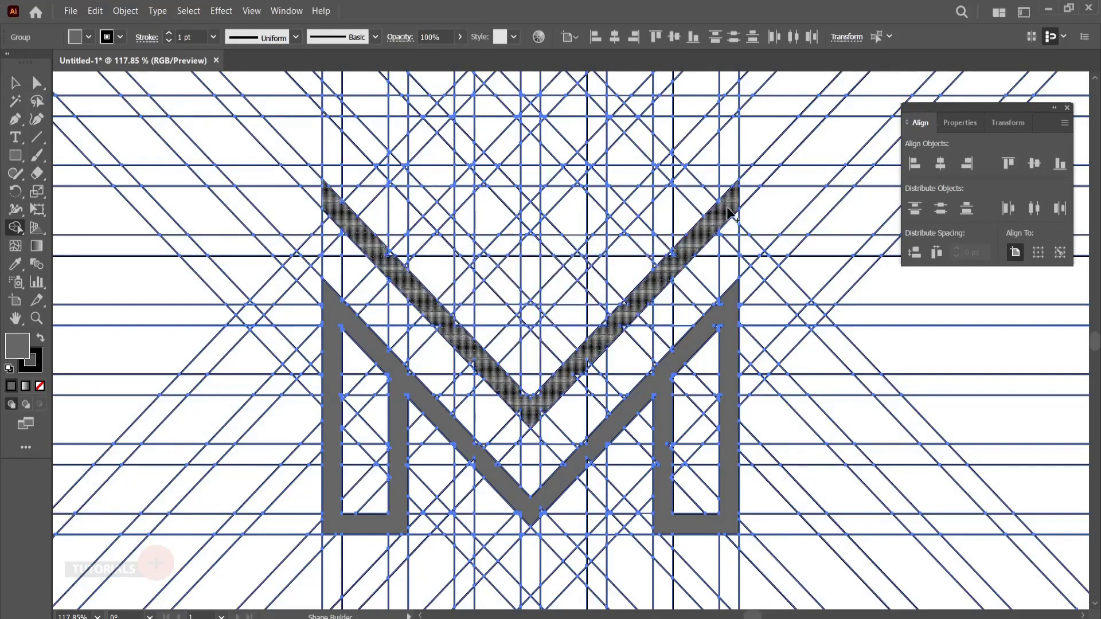
{"action": "mouse_move", "coordinate": [729, 214]}
{"action": "left_mouse_down"}
{"action": "mouse_move", "coordinate": [722, 172]}
{"action": "mouse_move", "coordinate": [676, 171]}
{"action": "left_mouse_up"}
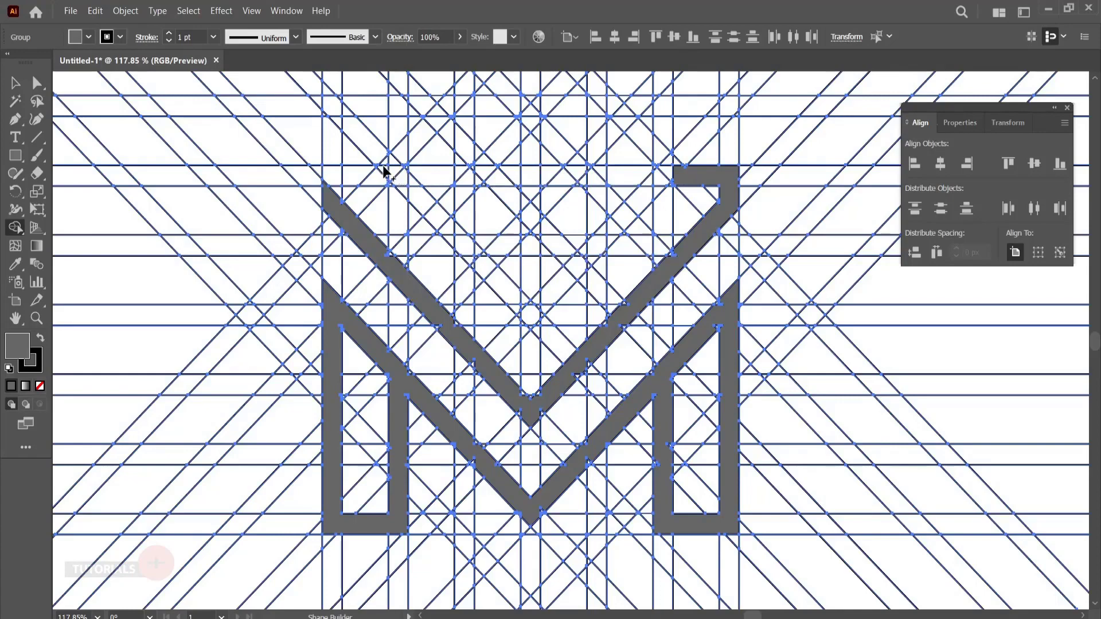
- Extend the top bar across the V and merge cells into an inner diagonal with a short upward hook at its lower end
{"action": "mouse_move", "coordinate": [383, 171]}
{"action": "left_mouse_down"}
{"action": "mouse_move", "coordinate": [652, 174]}
{"action": "mouse_move", "coordinate": [700, 184]}
{"action": "mouse_move", "coordinate": [709, 201]}
{"action": "left_mouse_up"}
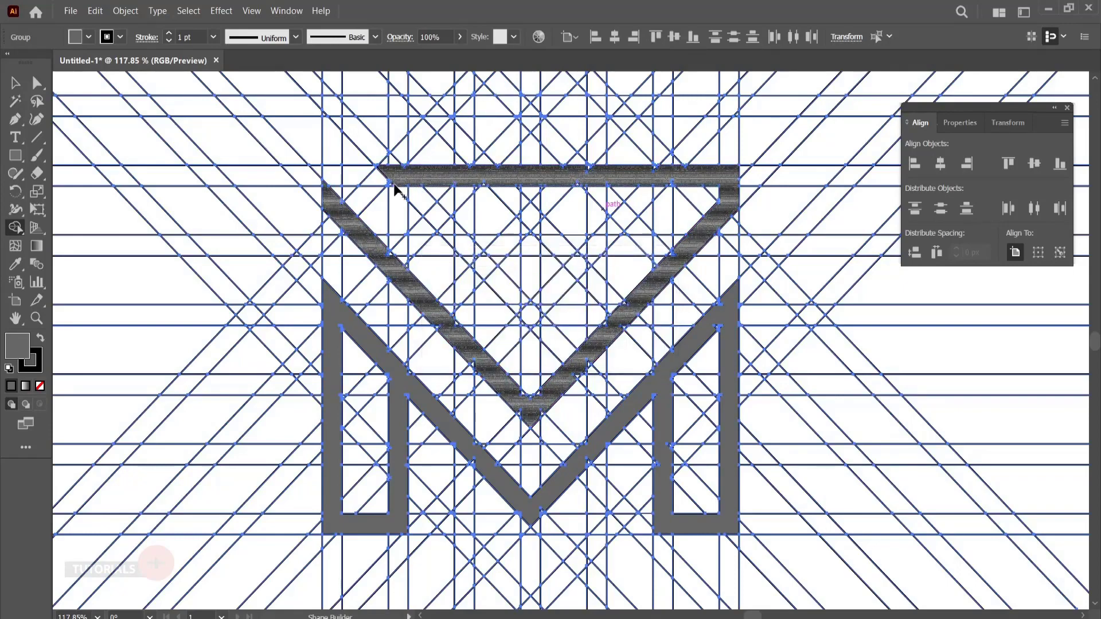
{"action": "mouse_move", "coordinate": [399, 187]}
{"action": "left_mouse_down"}
{"action": "mouse_move", "coordinate": [427, 203]}
{"action": "mouse_move", "coordinate": [531, 321]}
{"action": "left_mouse_up"}
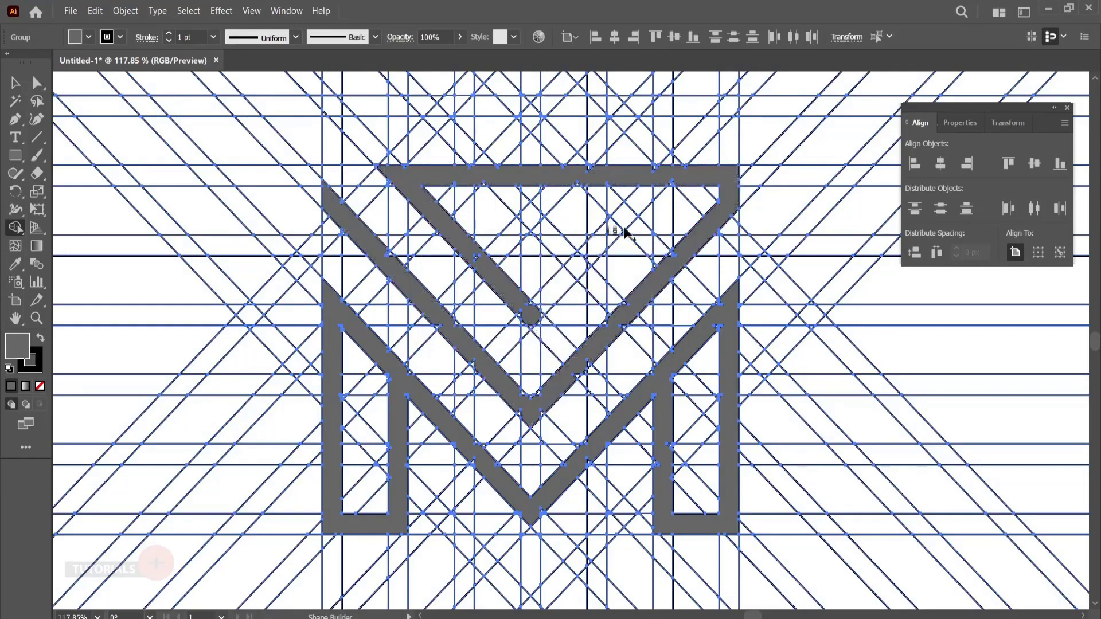
{"action": "left_click_drag", "start_coordinate": [578, 266], "coordinate": [533, 307]}
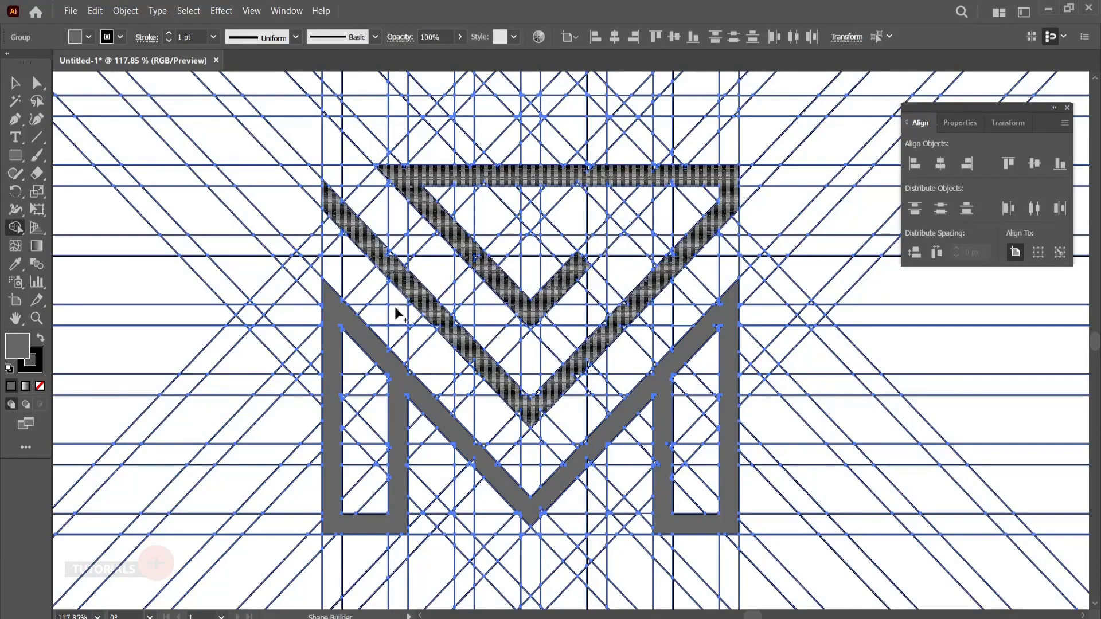
- Merge the leftover slivers along the edges of the M's left leg and left diagonal into the shape
{"action": "key", "text": "z"}
{"action": "left_click_drag", "start_coordinate": [405, 415], "coordinate": [506, 430]}
{"action": "key", "text": "space"}
{"action": "left_click_drag", "start_coordinate": [353, 437], "coordinate": [412, 288]}
{"action": "key", "text": "space"}
{"action": "left_click", "coordinate": [16, 227]}
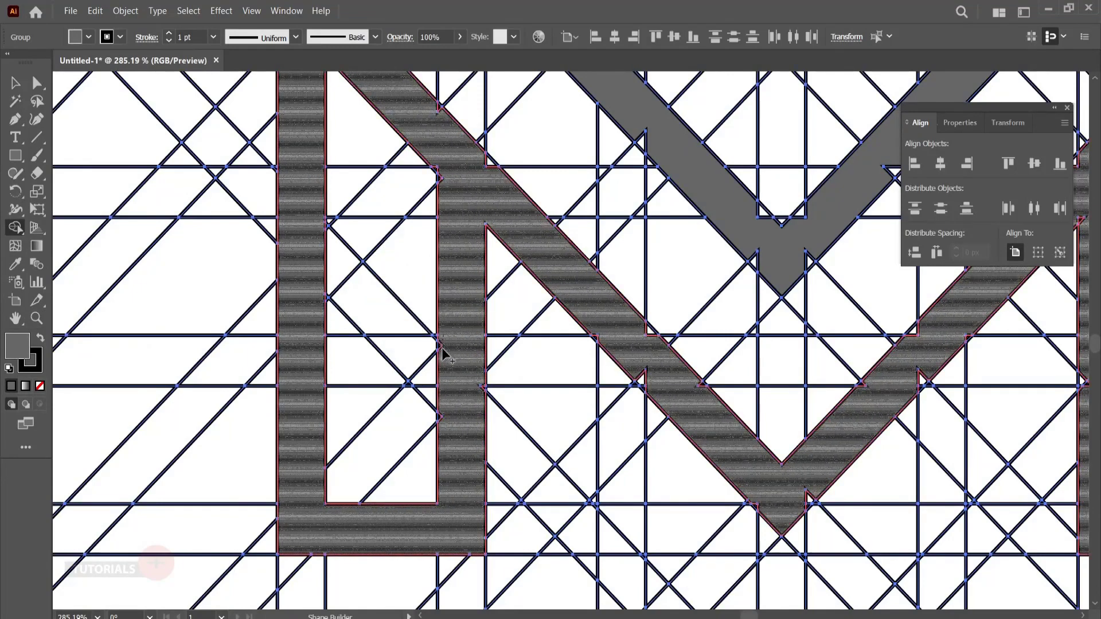
{"action": "left_click_drag", "start_coordinate": [443, 354], "coordinate": [444, 357]}
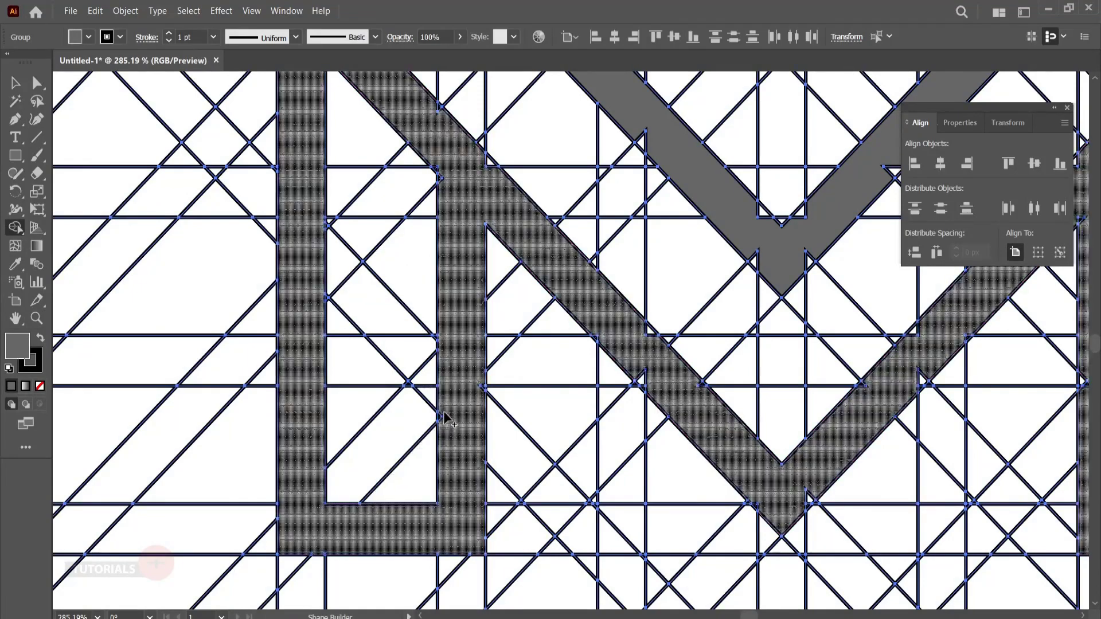
{"action": "left_click_drag", "start_coordinate": [479, 381], "coordinate": [481, 389]}
{"action": "left_click_drag", "start_coordinate": [471, 261], "coordinate": [482, 396]}
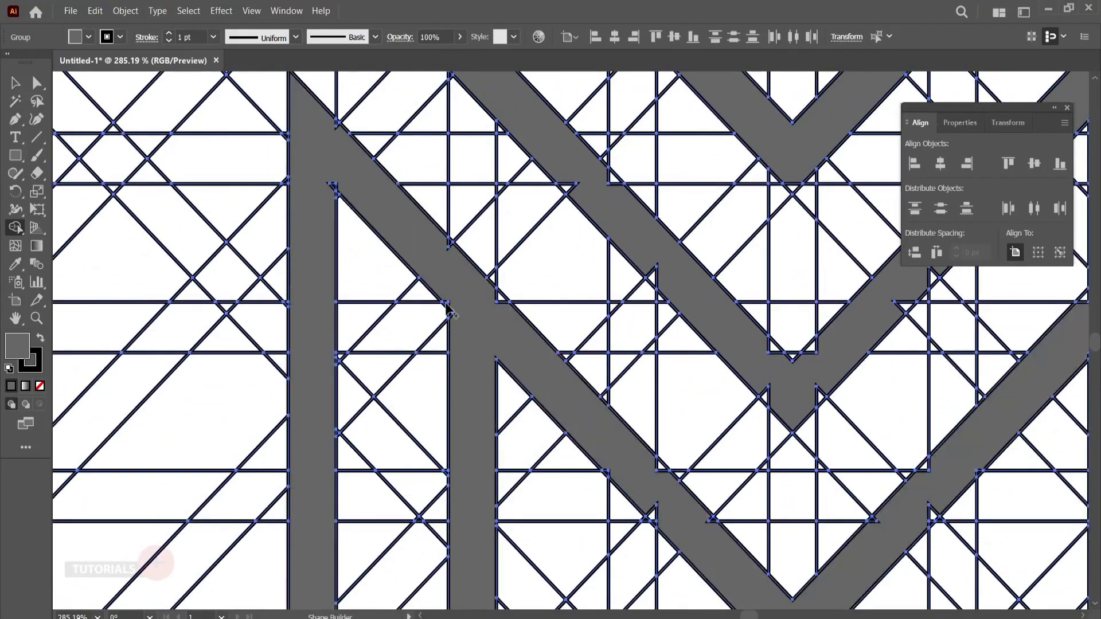
{"action": "left_click_drag", "start_coordinate": [449, 312], "coordinate": [444, 338]}
{"action": "left_click_drag", "start_coordinate": [508, 314], "coordinate": [445, 250]}
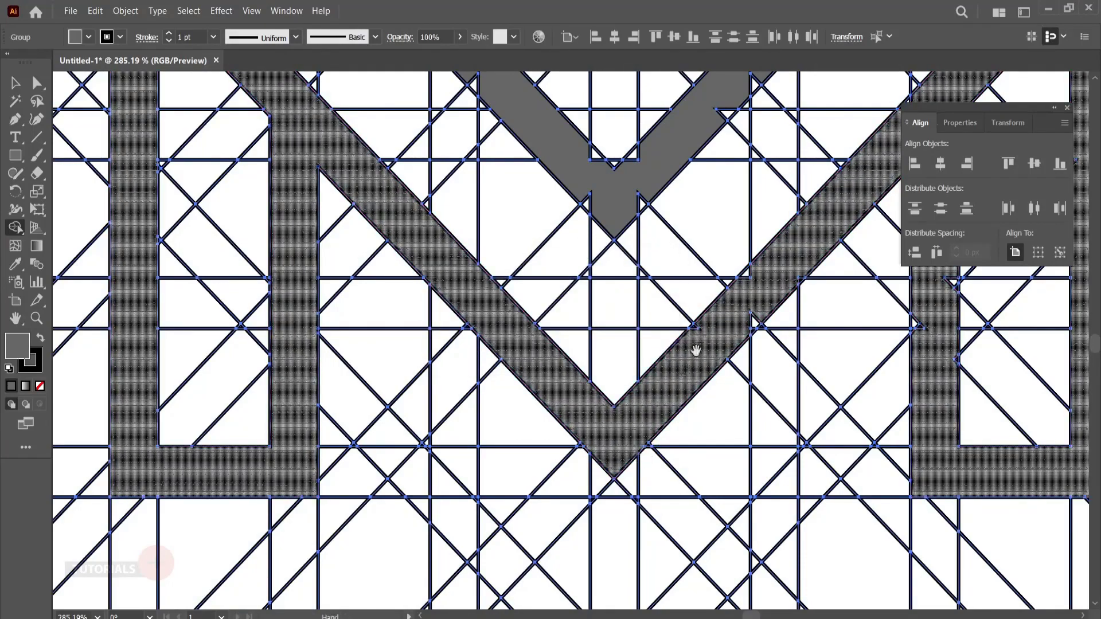
- Merge the leftover slivers along the M's right diagonal into the shape
{"action": "left_click_drag", "start_coordinate": [696, 352], "coordinate": [550, 476]}
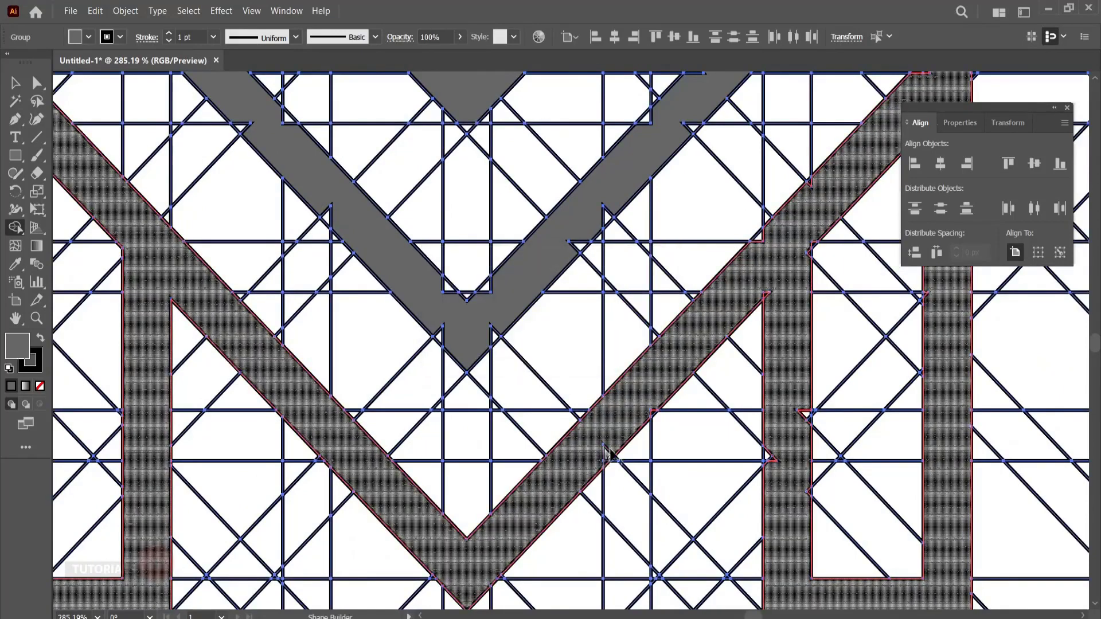
{"action": "left_click", "coordinate": [653, 418]}
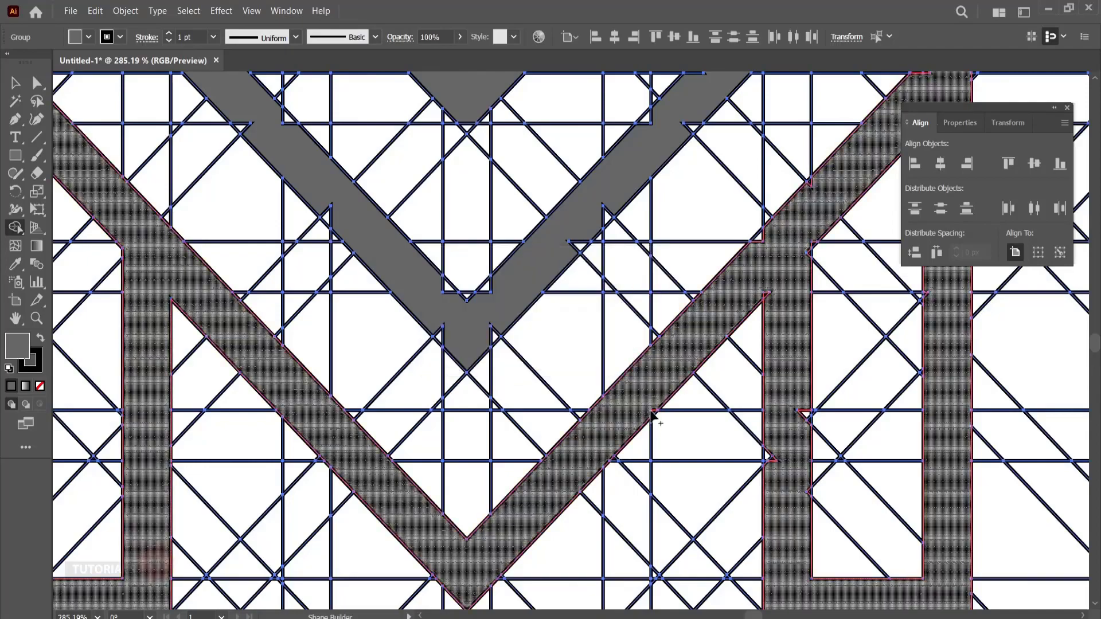
{"action": "key", "text": "space"}
{"action": "left_click_drag", "start_coordinate": [697, 359], "coordinate": [552, 457]}
{"action": "left_click", "coordinate": [624, 405]}
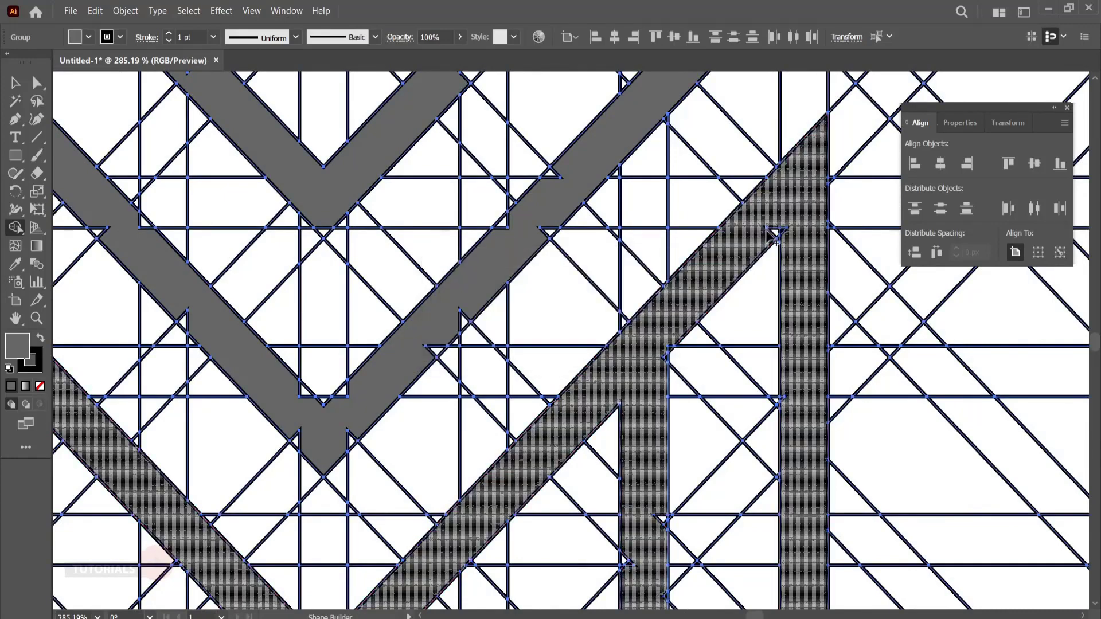
- Merge the leftover slivers along the uprights and inner corners of the M's right leg into the shape
{"action": "left_click_drag", "start_coordinate": [776, 232], "coordinate": [754, 141]}
{"action": "key", "text": "space"}
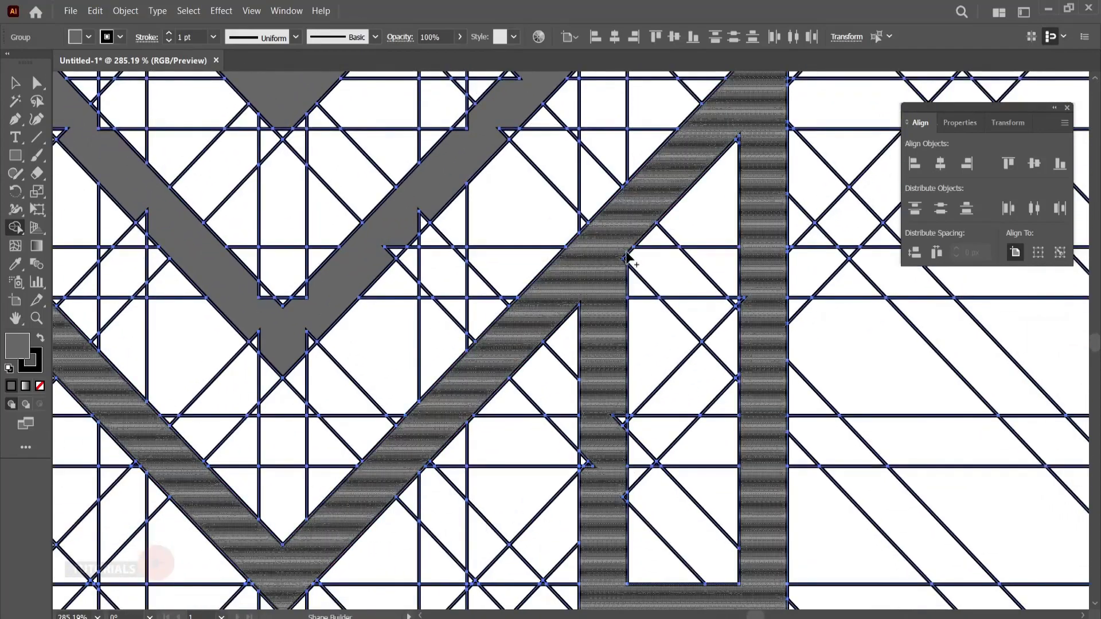
{"action": "key", "text": "space"}
{"action": "left_click_drag", "start_coordinate": [660, 345], "coordinate": [612, 232]}
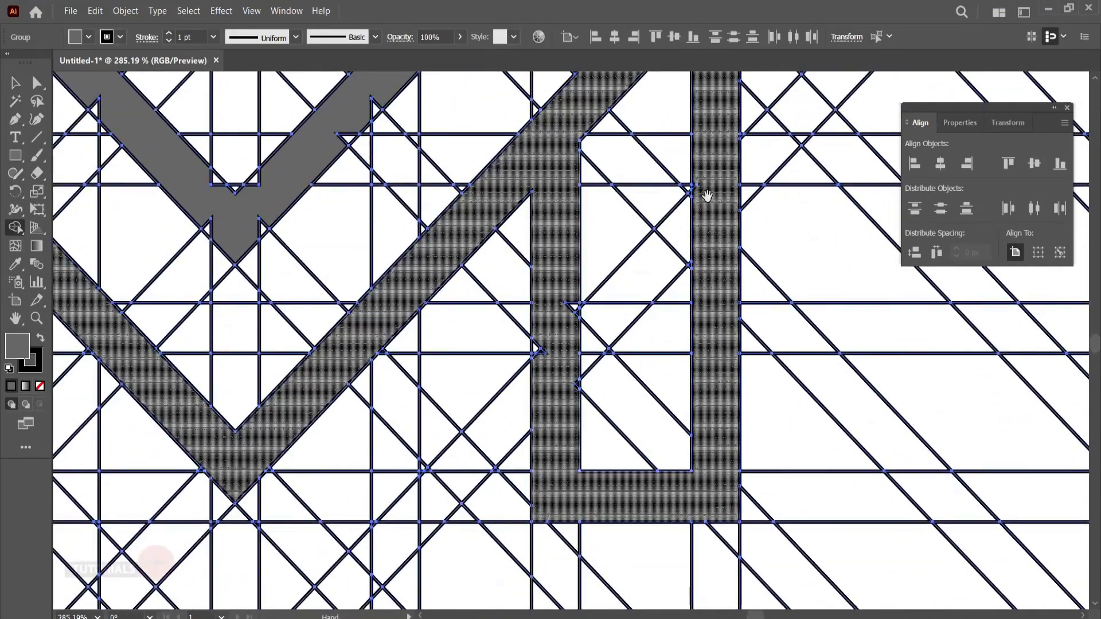
{"action": "left_click_drag", "start_coordinate": [705, 179], "coordinate": [717, 141]}
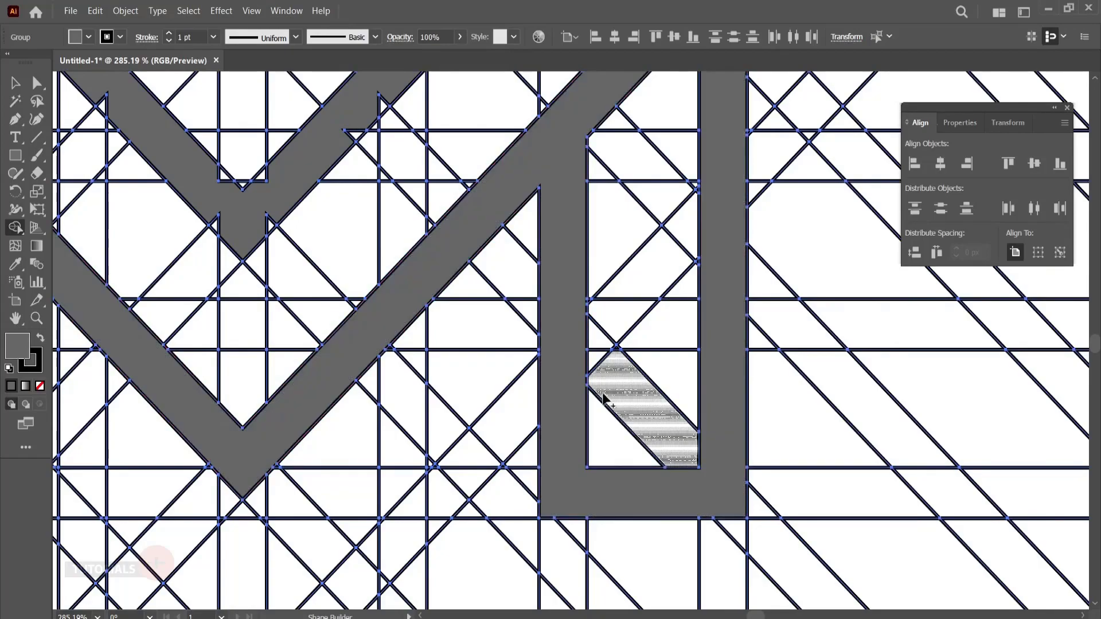
{"action": "left_click_drag", "start_coordinate": [545, 161], "coordinate": [605, 418]}
- Merge the leftover slivers along the large V's left arm and around its bottom tip into the shape
{"action": "left_click_drag", "start_coordinate": [615, 295], "coordinate": [551, 516]}
{"action": "left_click_drag", "start_coordinate": [501, 458], "coordinate": [747, 319]}
{"action": "left_click_drag", "start_coordinate": [415, 461], "coordinate": [543, 588]}
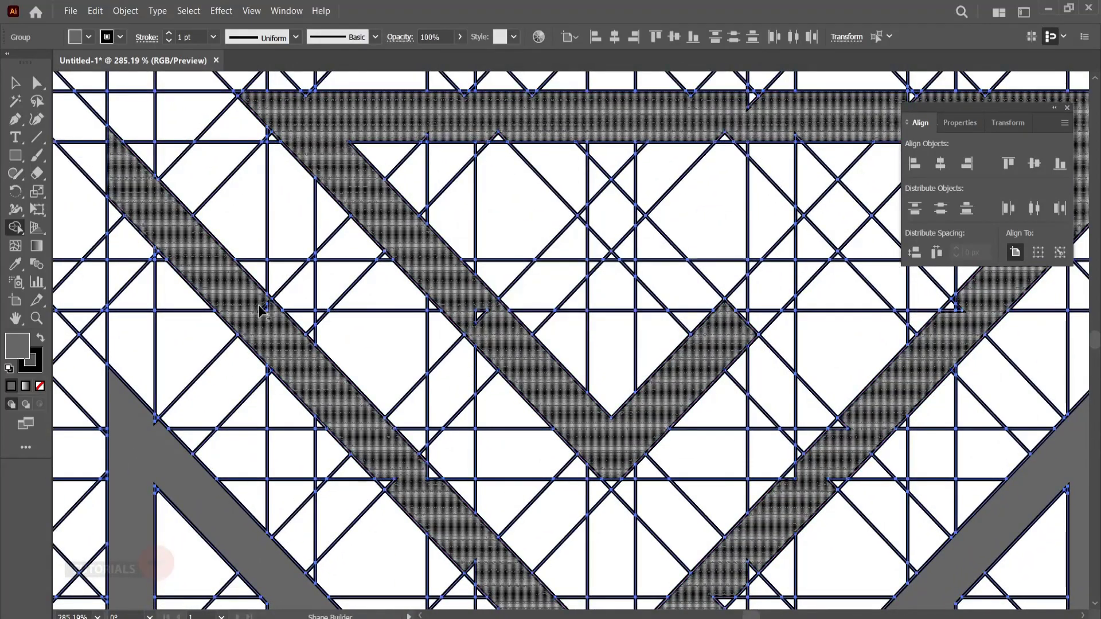
{"action": "mouse_move", "coordinate": [258, 304]}
{"action": "left_mouse_down"}
{"action": "mouse_move", "coordinate": [267, 324]}
{"action": "mouse_move", "coordinate": [221, 183]}
{"action": "left_mouse_up"}
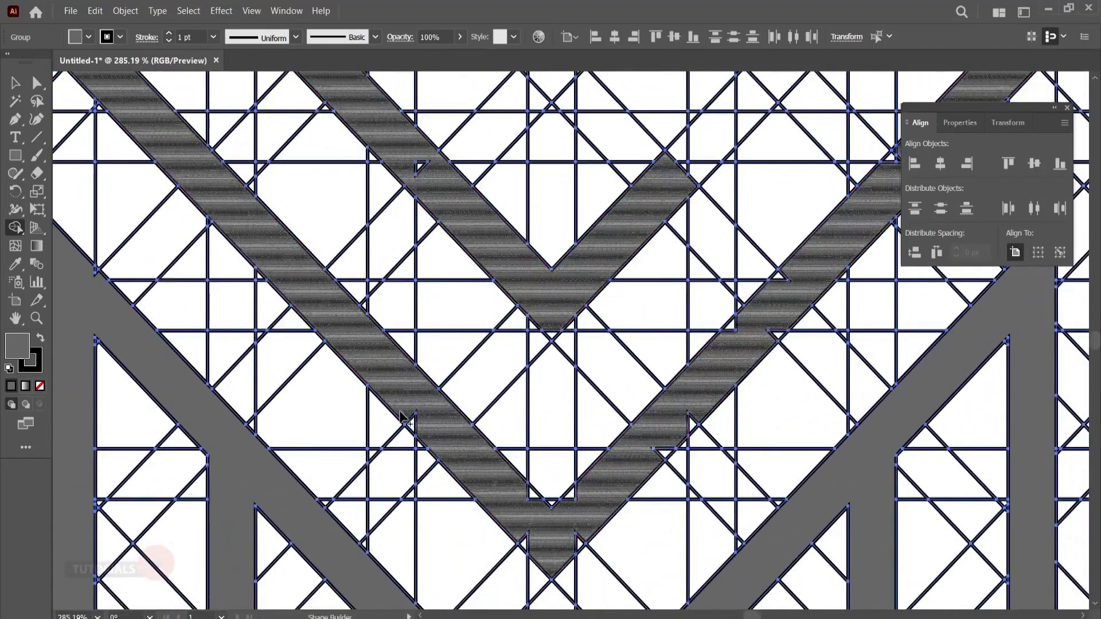
{"action": "mouse_move", "coordinate": [410, 423]}
{"action": "left_mouse_down"}
{"action": "mouse_move", "coordinate": [433, 438]}
{"action": "mouse_move", "coordinate": [276, 172]}
{"action": "left_mouse_up"}
{"action": "mouse_move", "coordinate": [372, 307]}
{"action": "left_mouse_down"}
{"action": "mouse_move", "coordinate": [431, 287]}
{"action": "mouse_move", "coordinate": [419, 262]}
{"action": "left_mouse_up"}
{"action": "left_click_drag", "start_coordinate": [474, 223], "coordinate": [409, 295]}
- Merge the leftover slivers along both edges of the large V's right arm into the shape
{"action": "mouse_move", "coordinate": [487, 251]}
{"action": "left_mouse_down"}
{"action": "mouse_move", "coordinate": [441, 293]}
{"action": "mouse_move", "coordinate": [419, 337]}
{"action": "mouse_move", "coordinate": [487, 268]}
{"action": "mouse_move", "coordinate": [441, 265]}
{"action": "mouse_move", "coordinate": [495, 207]}
{"action": "left_mouse_up"}
{"action": "key", "text": "space"}
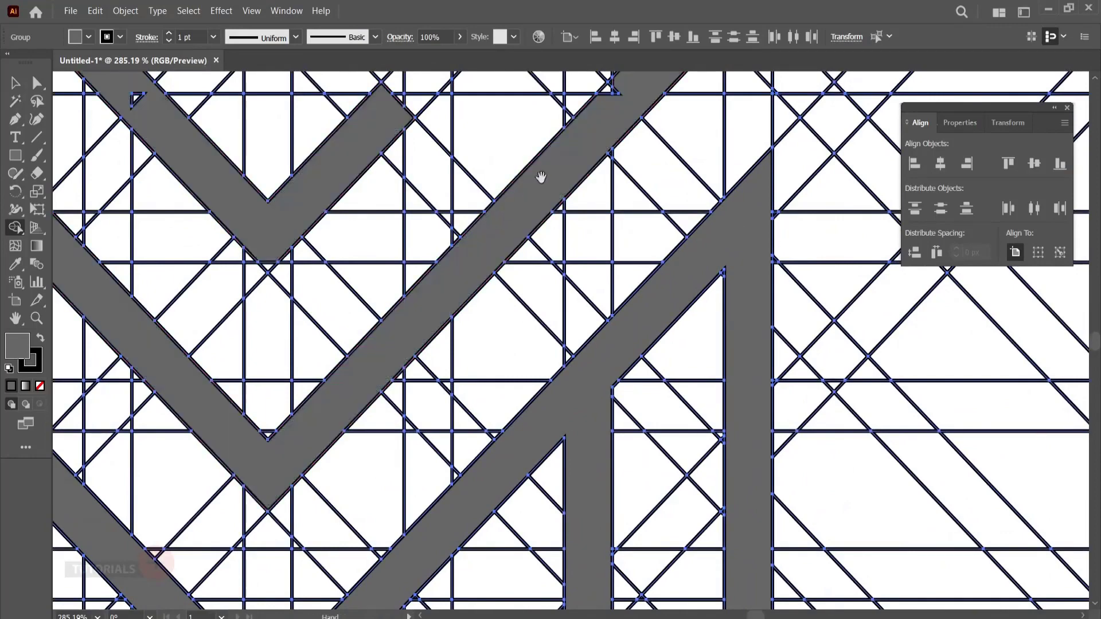
{"action": "left_click_drag", "start_coordinate": [541, 176], "coordinate": [430, 329]}
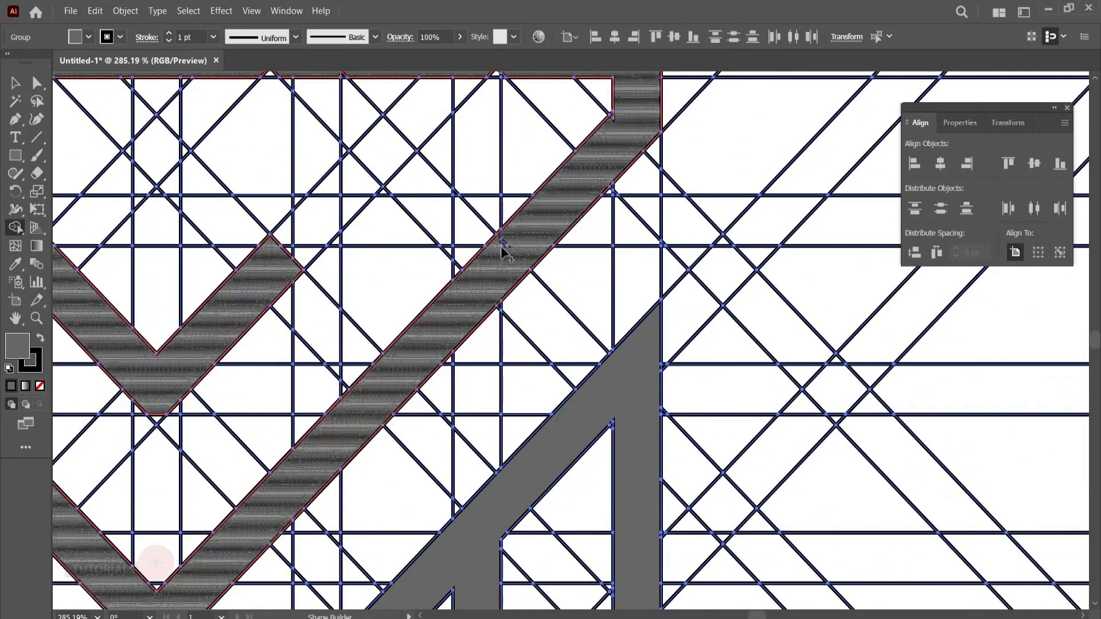
{"action": "left_click_drag", "start_coordinate": [501, 246], "coordinate": [507, 237]}
{"action": "key", "text": "space"}
{"action": "left_click_drag", "start_coordinate": [600, 157], "coordinate": [504, 258]}
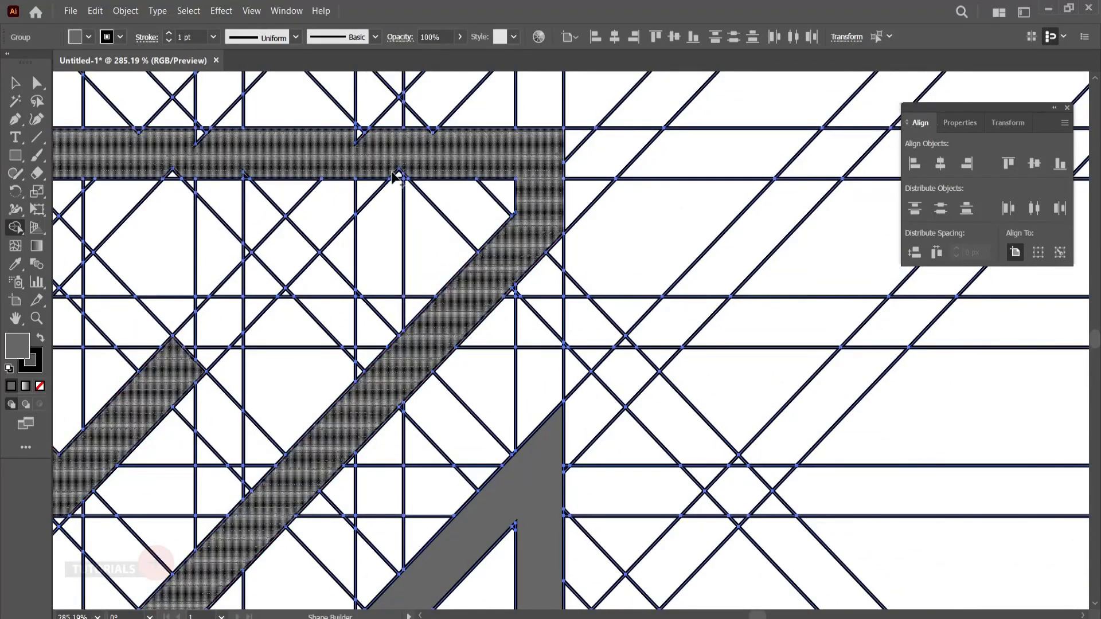
- Merge the leftover slivers along the top bar and the small triangular gap in the inner diagonal into the shape
{"action": "left_click_drag", "start_coordinate": [392, 173], "coordinate": [407, 176]}
{"action": "left_click_drag", "start_coordinate": [427, 132], "coordinate": [441, 132]}
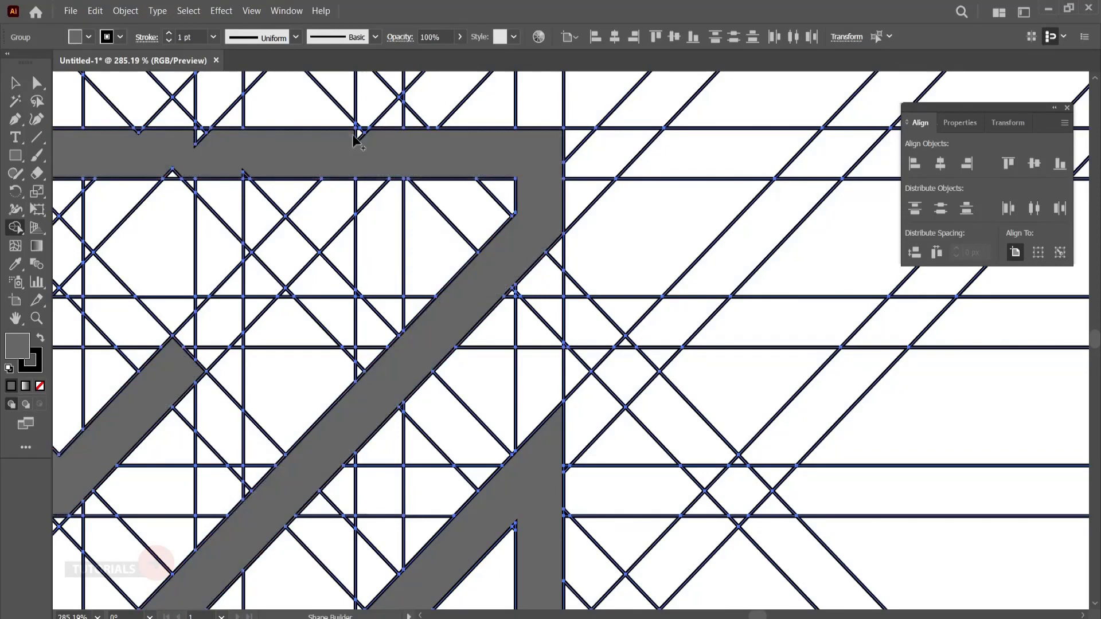
{"action": "left_click_drag", "start_coordinate": [361, 134], "coordinate": [669, 187]}
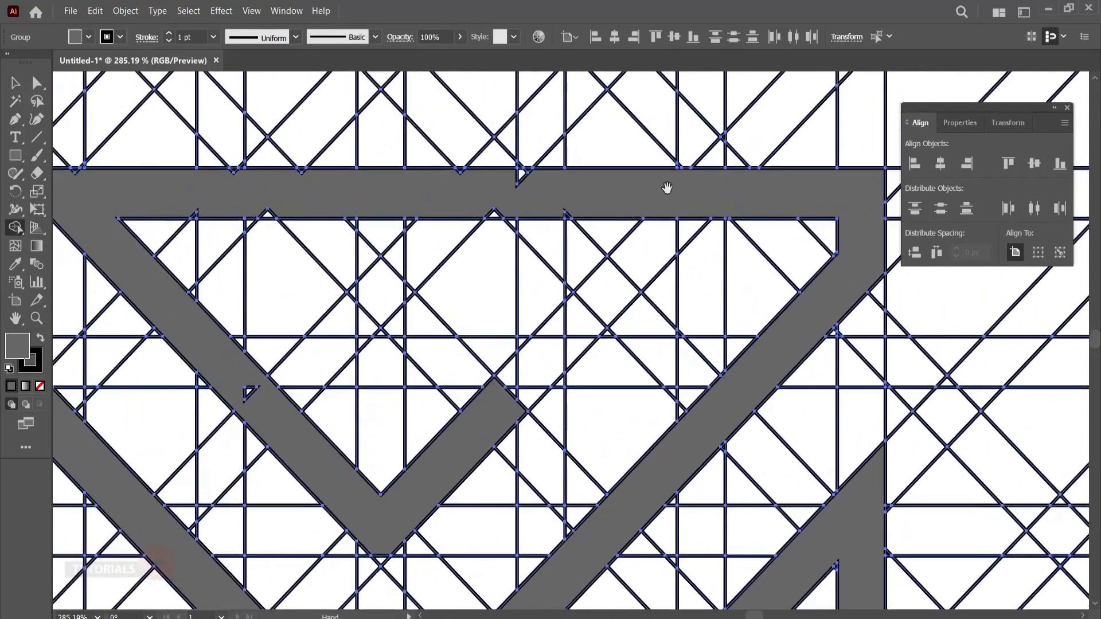
{"action": "left_click_drag", "start_coordinate": [559, 214], "coordinate": [567, 217]}
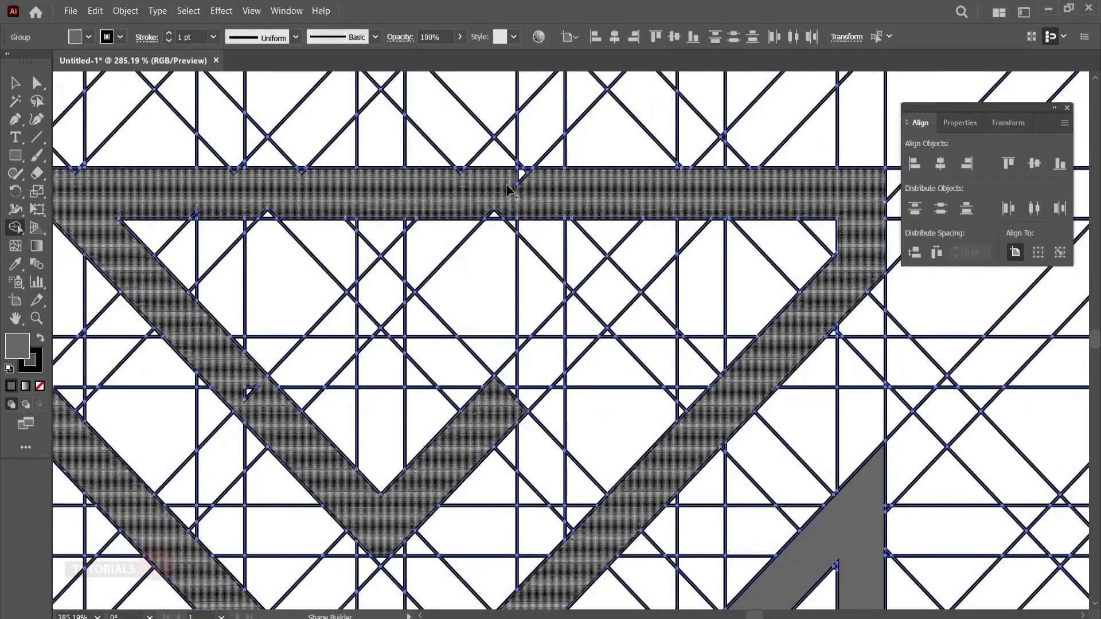
{"action": "mouse_move", "coordinate": [510, 183]}
{"action": "left_mouse_down"}
{"action": "mouse_move", "coordinate": [540, 172]}
{"action": "mouse_move", "coordinate": [494, 214]}
{"action": "left_mouse_up"}
{"action": "mouse_move", "coordinate": [457, 181]}
{"action": "left_mouse_down"}
{"action": "mouse_move", "coordinate": [467, 170]}
{"action": "mouse_move", "coordinate": [230, 173]}
{"action": "left_mouse_up"}
{"action": "scroll", "coordinate": [347, 191], "scroll_direction": "left", "scroll_amount": 3}
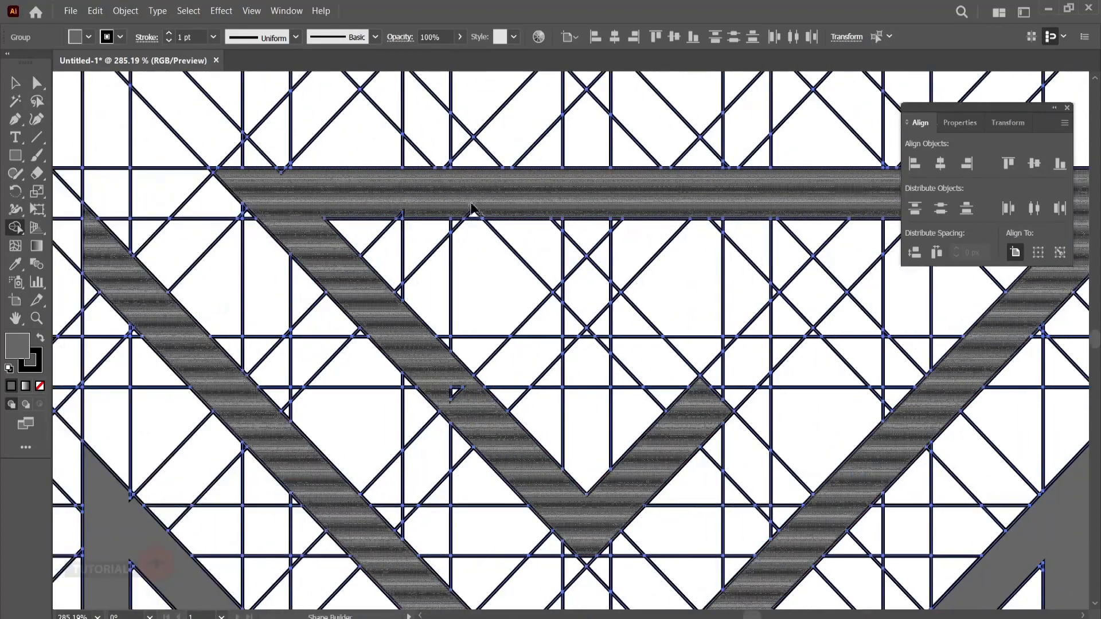
{"action": "left_click_drag", "start_coordinate": [472, 204], "coordinate": [474, 216]}
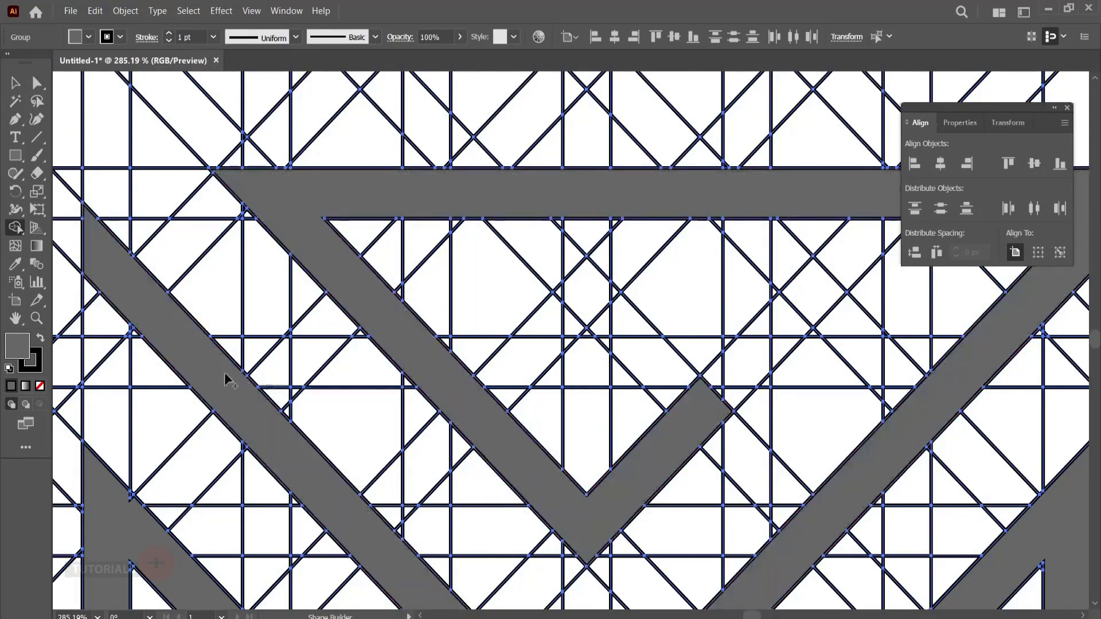
- Select all the unfilled grid lines with the Magic Wand tool and delete them, leaving only the gray logo shapes
{"action": "left_click", "coordinate": [36, 318]}
{"action": "left_click_drag", "start_coordinate": [764, 301], "coordinate": [448, 364]}
{"action": "left_click_drag", "start_coordinate": [778, 347], "coordinate": [563, 303]}
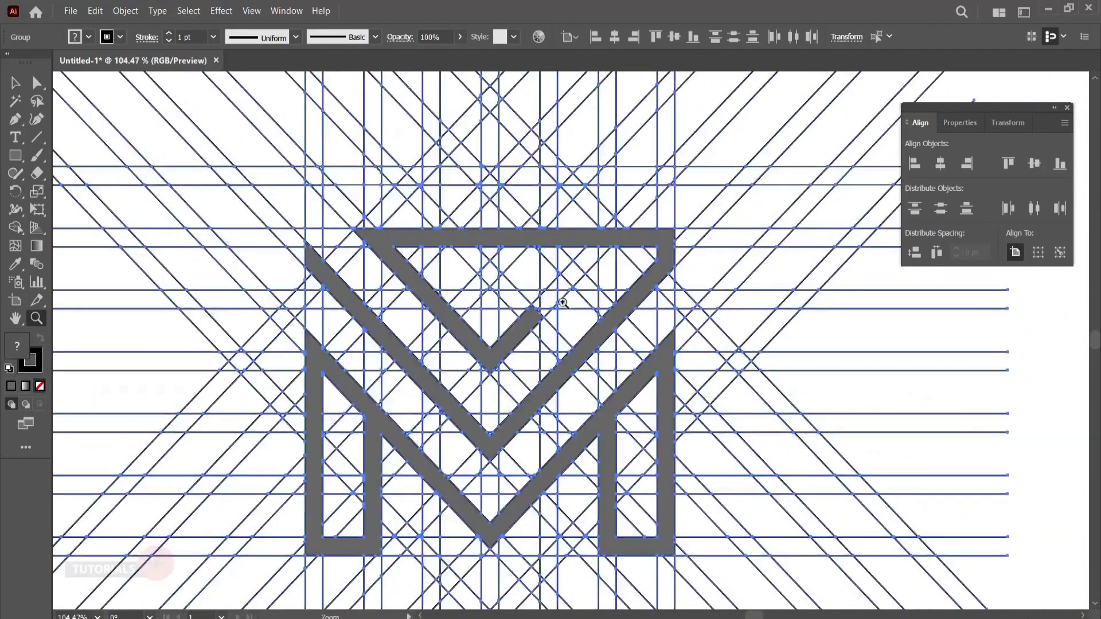
{"action": "left_click_drag", "start_coordinate": [515, 331], "coordinate": [515, 295]}
{"action": "left_click", "coordinate": [15, 85]}
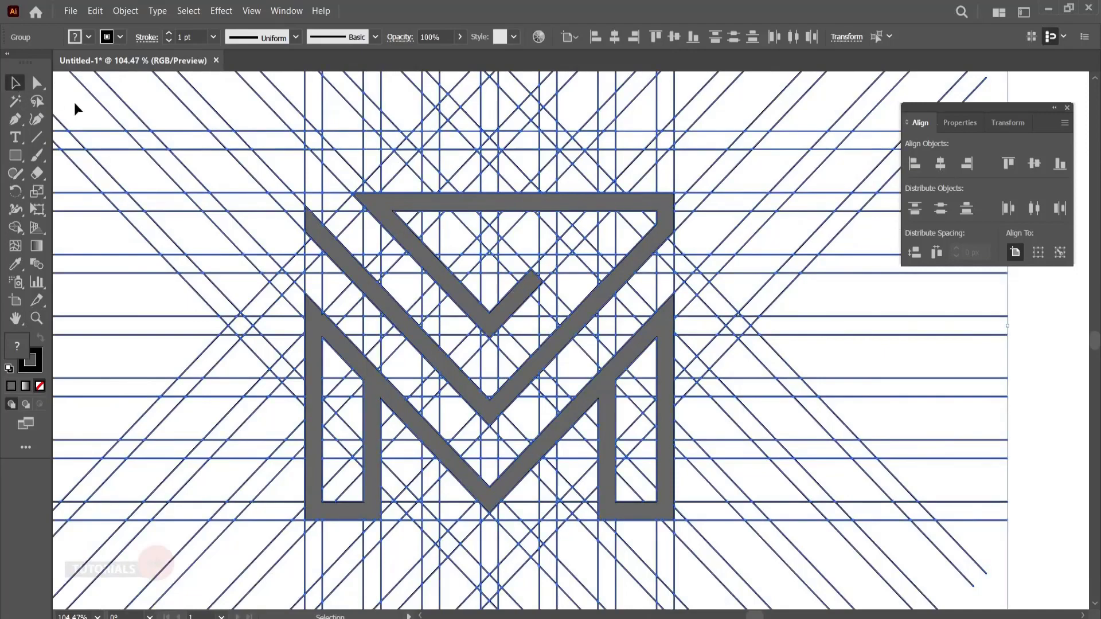
{"action": "left_click", "coordinate": [76, 109]}
{"action": "key", "text": "y"}
{"action": "left_click", "coordinate": [104, 107]}
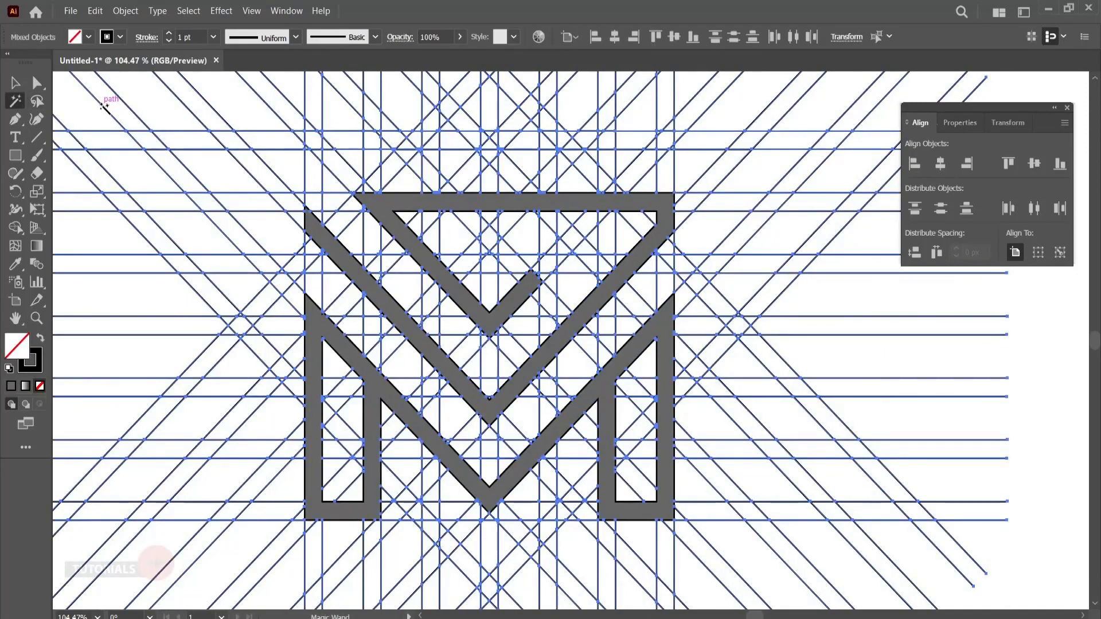
{"action": "key", "text": "Delete"}
- Select the whole logo and set its stroke to None
{"action": "left_click", "coordinate": [11, 82]}
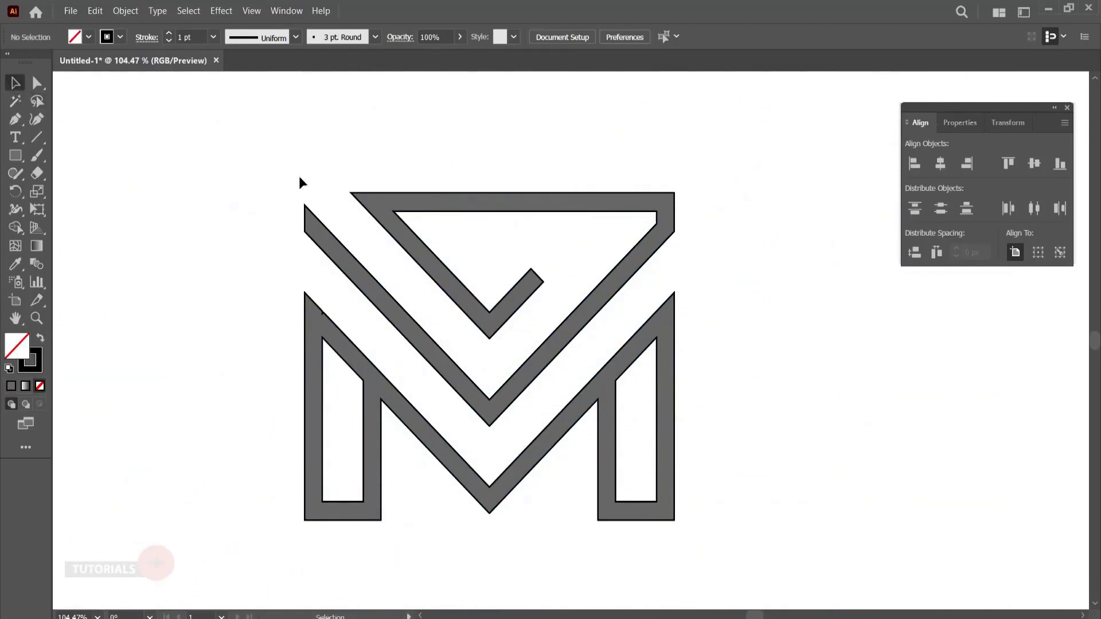
{"action": "left_click_drag", "start_coordinate": [498, 436], "coordinate": [713, 561]}
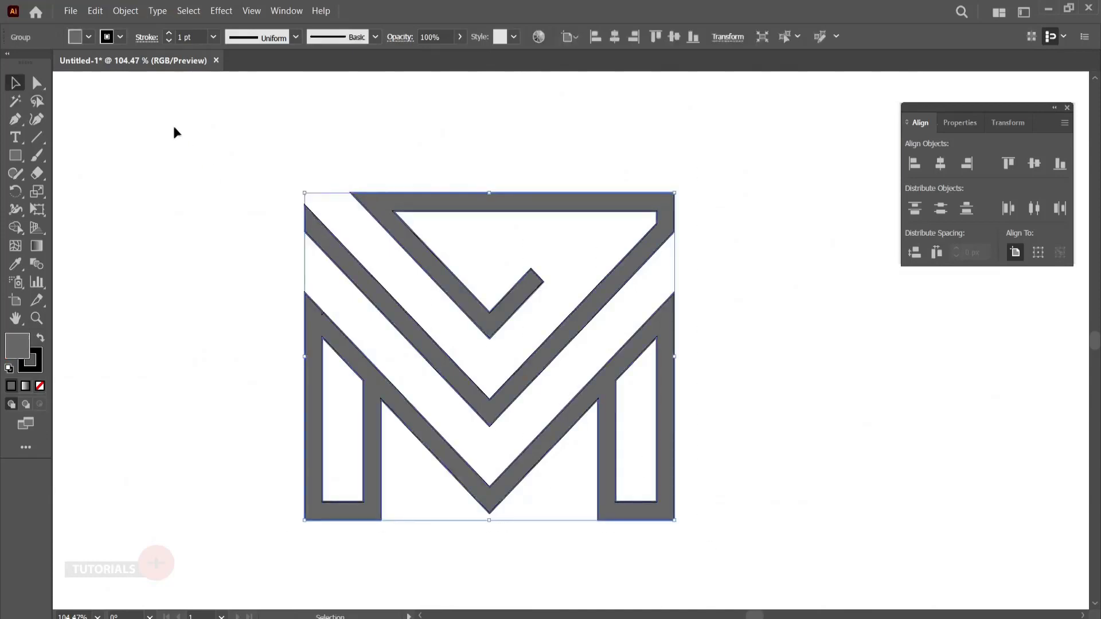
{"action": "left_click", "coordinate": [121, 38]}
{"action": "left_click", "coordinate": [16, 68]}
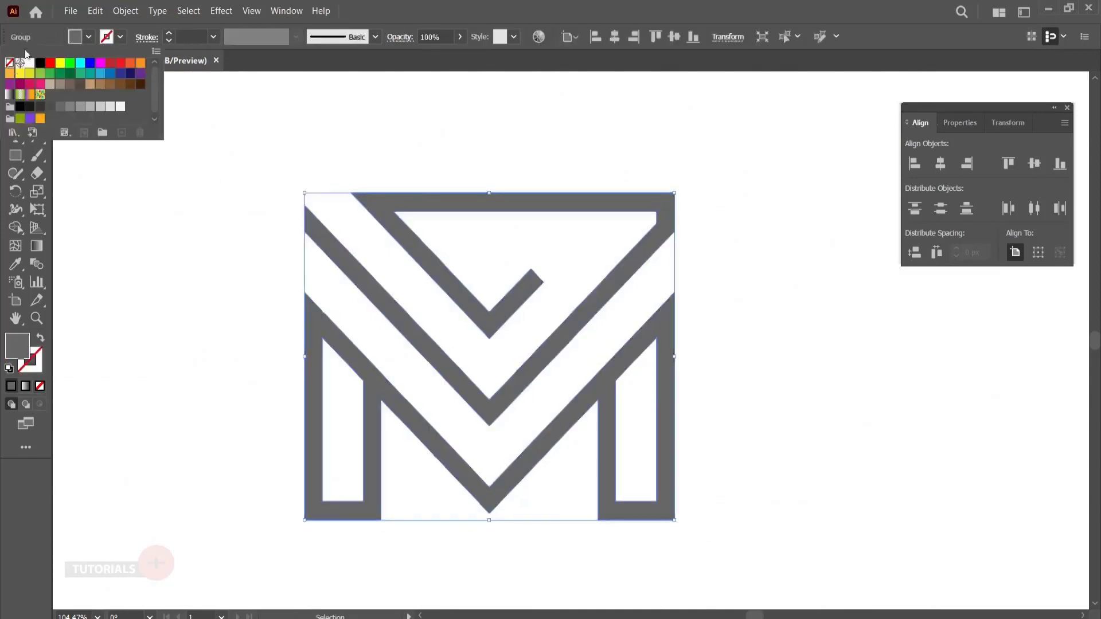
- Fill the whole logo with the light yellow-green swatch, deselect it, and close the Align panel
{"action": "left_click", "coordinate": [89, 37]}
{"action": "left_click", "coordinate": [70, 63]}
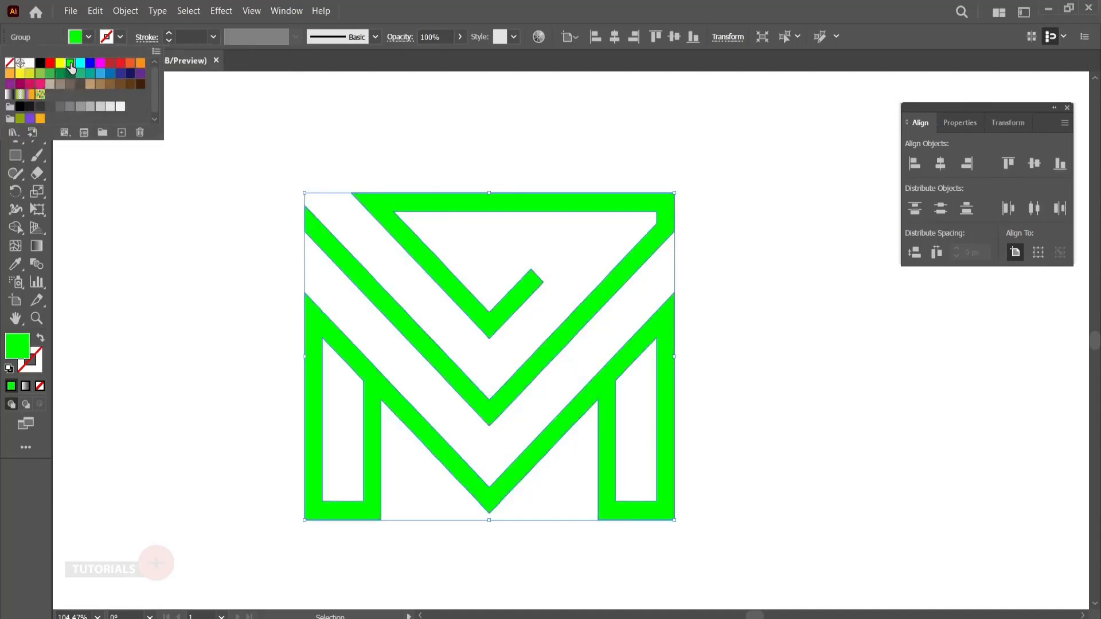
{"action": "left_click", "coordinate": [50, 74]}
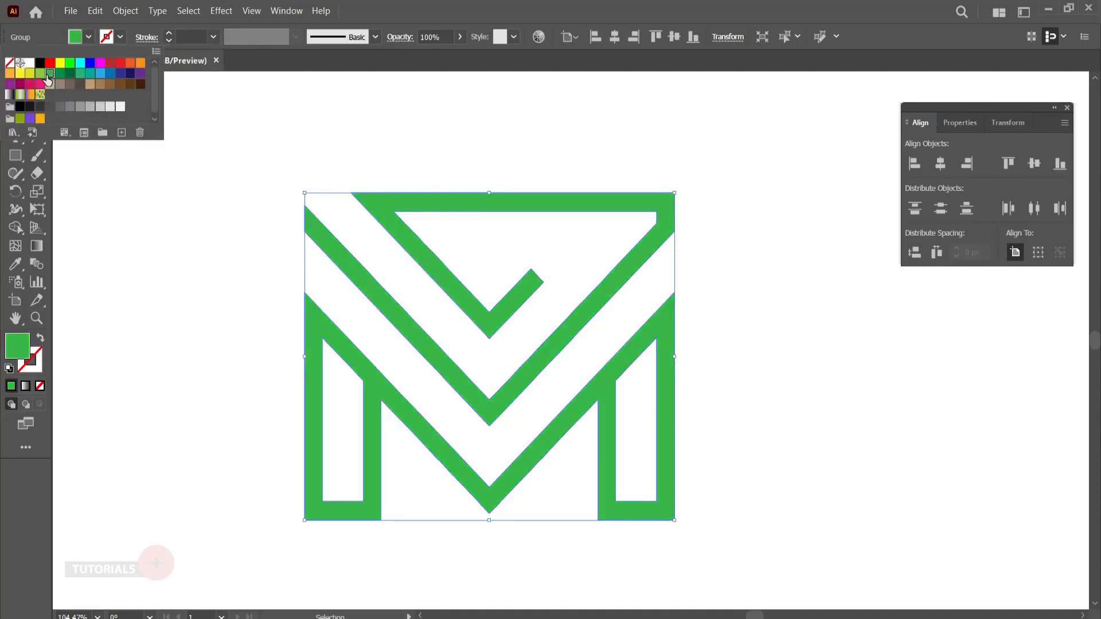
{"action": "left_click", "coordinate": [41, 74]}
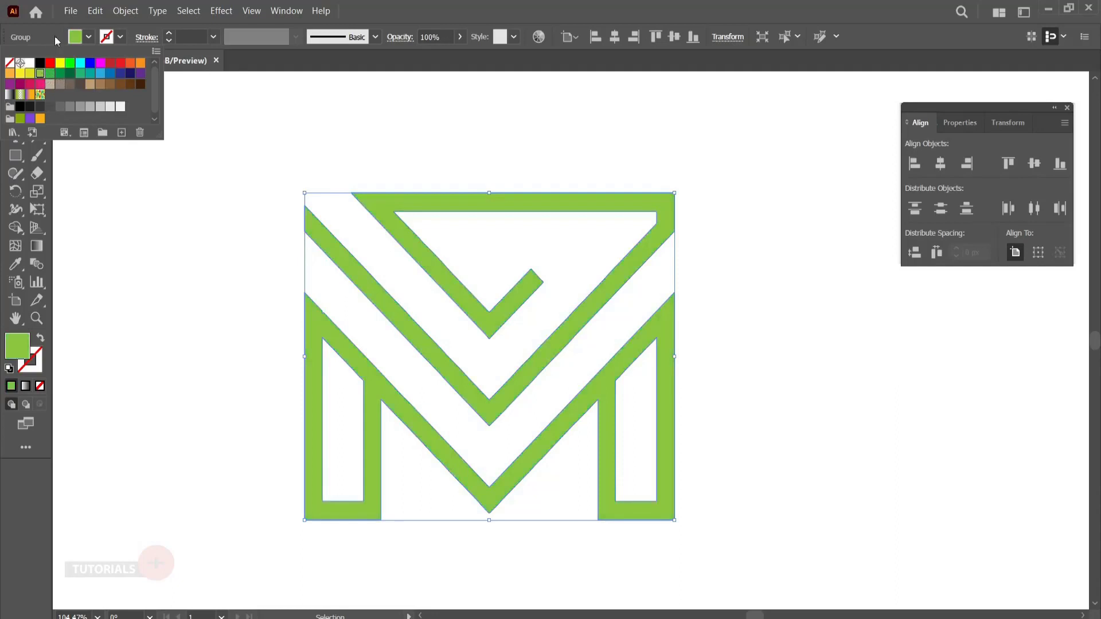
{"action": "left_click", "coordinate": [187, 202]}
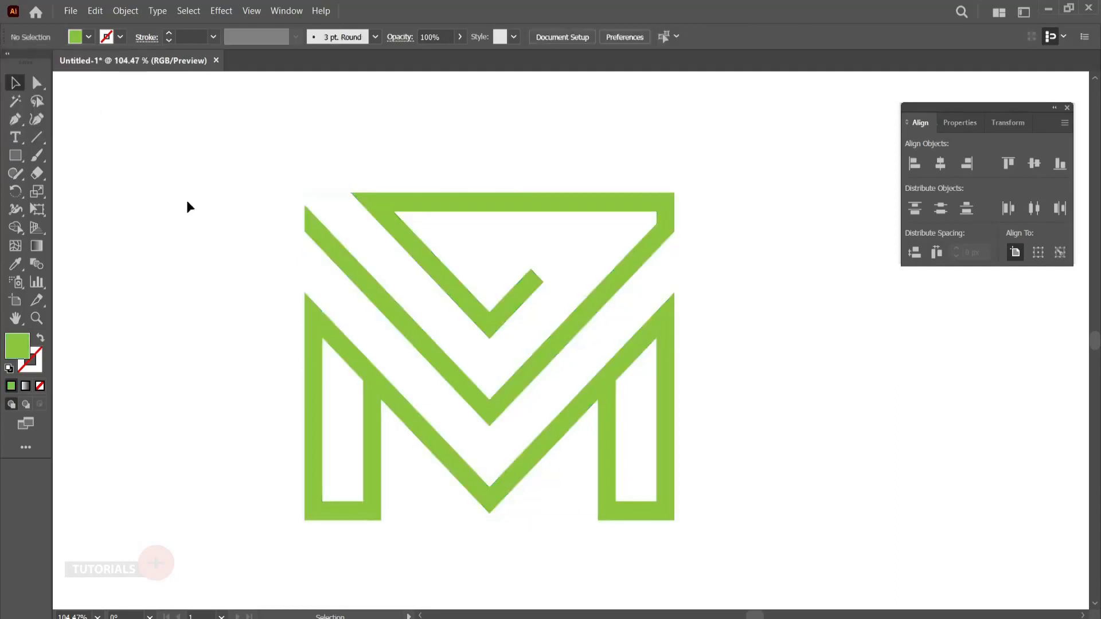
{"action": "left_click", "coordinate": [1067, 108]}
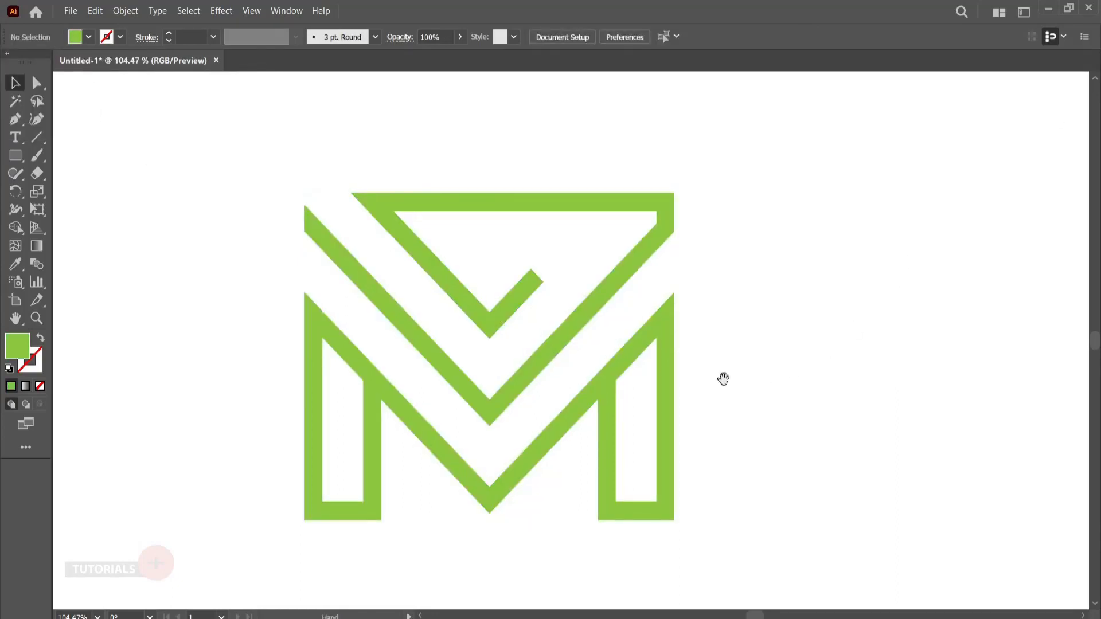
{"action": "left_click_drag", "start_coordinate": [724, 379], "coordinate": [795, 364]}
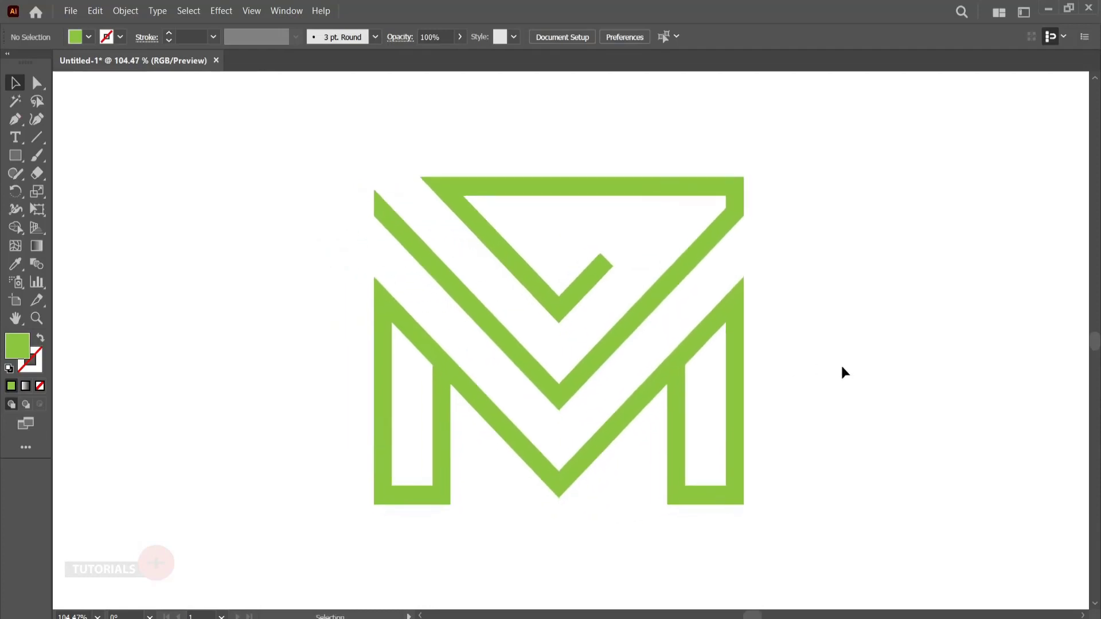
- Round the inner and outer corners where the upper shape's top bar meets its right diagonal
{"action": "left_click", "coordinate": [36, 84]}
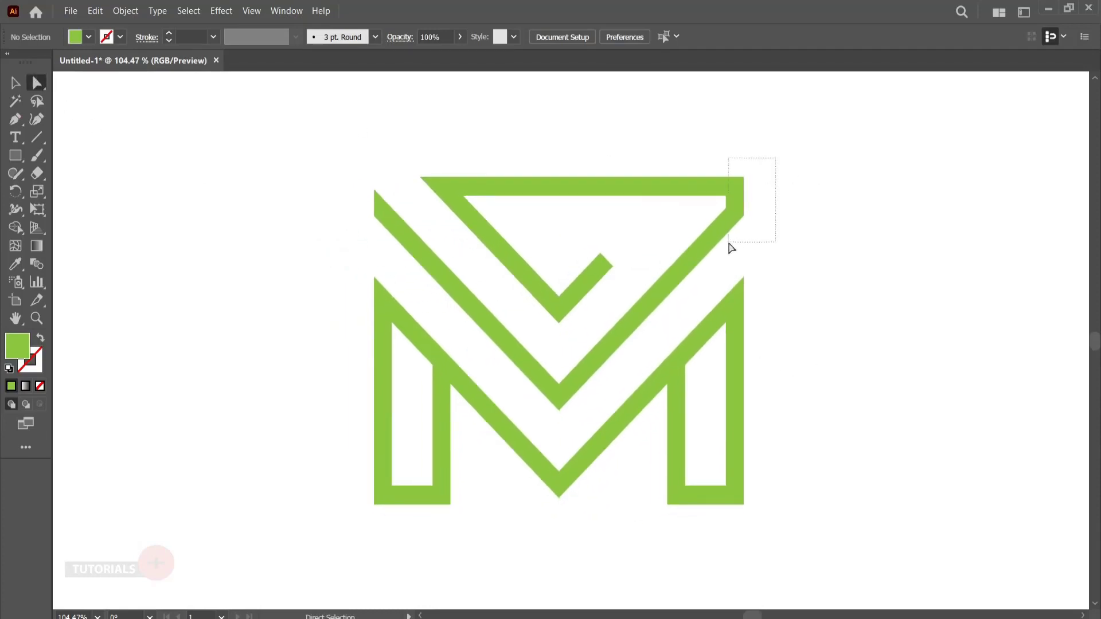
{"action": "left_click_drag", "start_coordinate": [776, 157], "coordinate": [717, 248]}
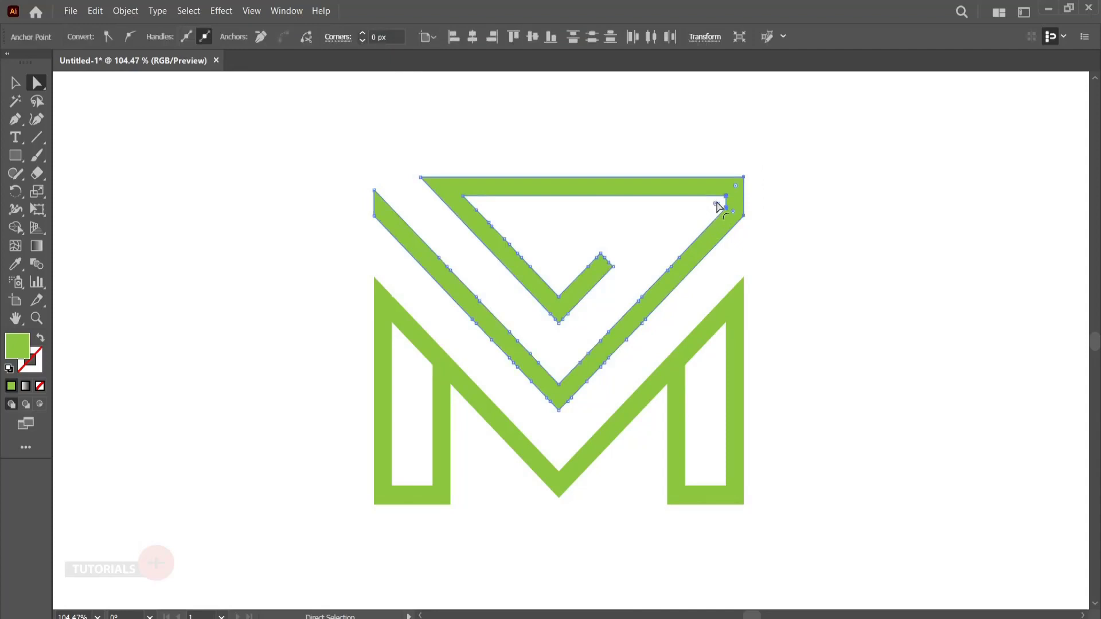
{"action": "left_click_drag", "start_coordinate": [718, 206], "coordinate": [663, 231]}
{"action": "left_click", "coordinate": [798, 214]}
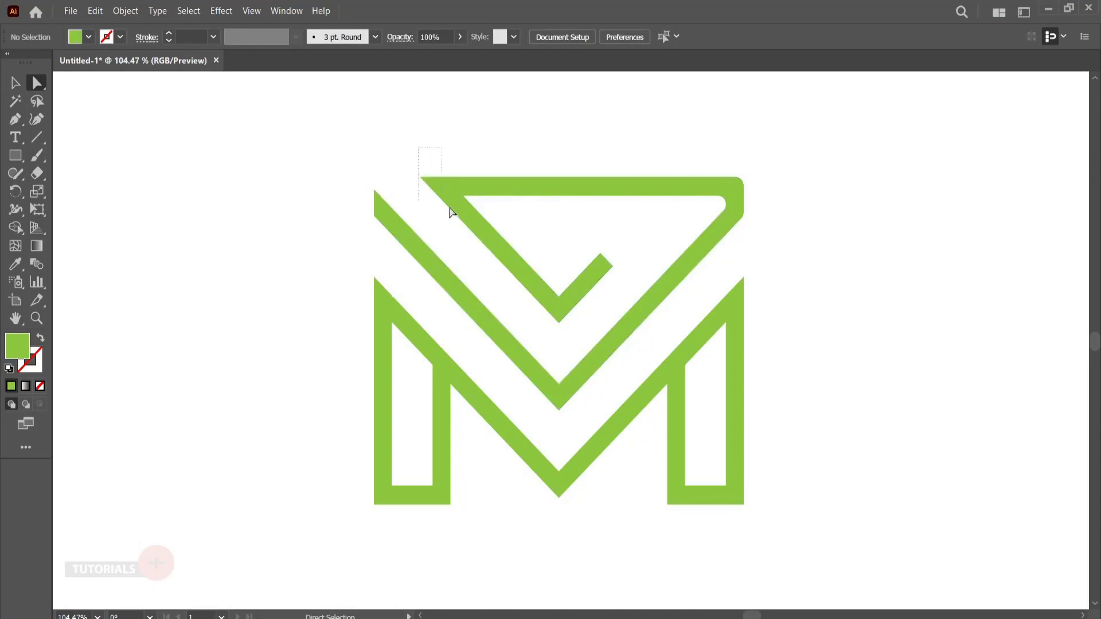
- Round the corners at the top bar's left end to about 6.55 px, and slightly round the tip of the small inner V
{"action": "left_click_drag", "start_coordinate": [452, 212], "coordinate": [526, 226]}
{"action": "left_click", "coordinate": [534, 222]}
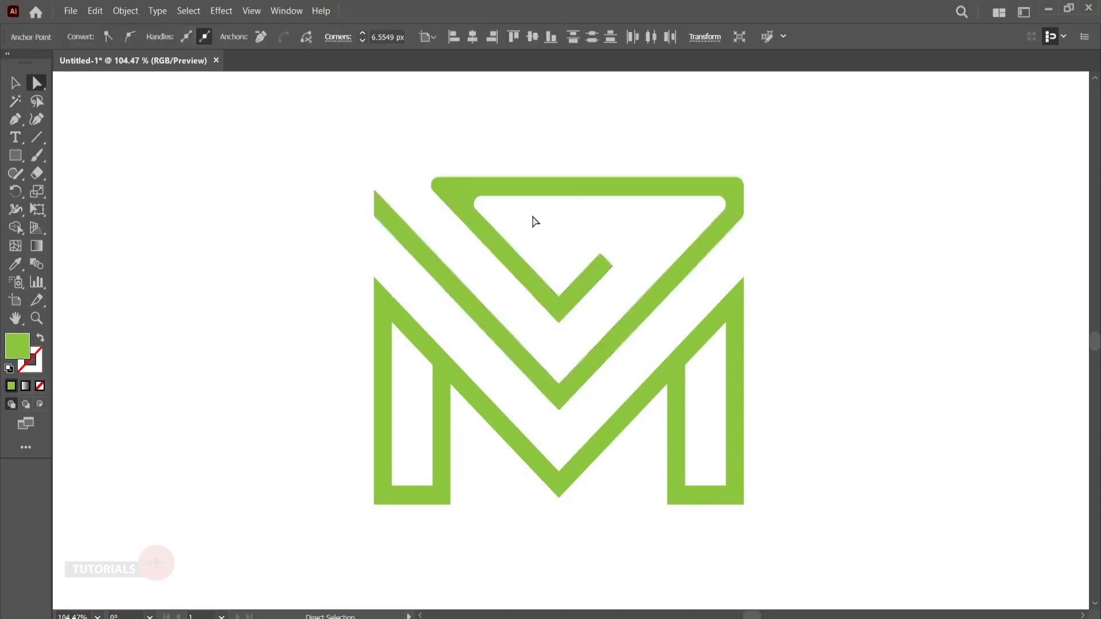
{"action": "left_click_drag", "start_coordinate": [579, 291], "coordinate": [568, 251]}
{"action": "left_click", "coordinate": [567, 253]}
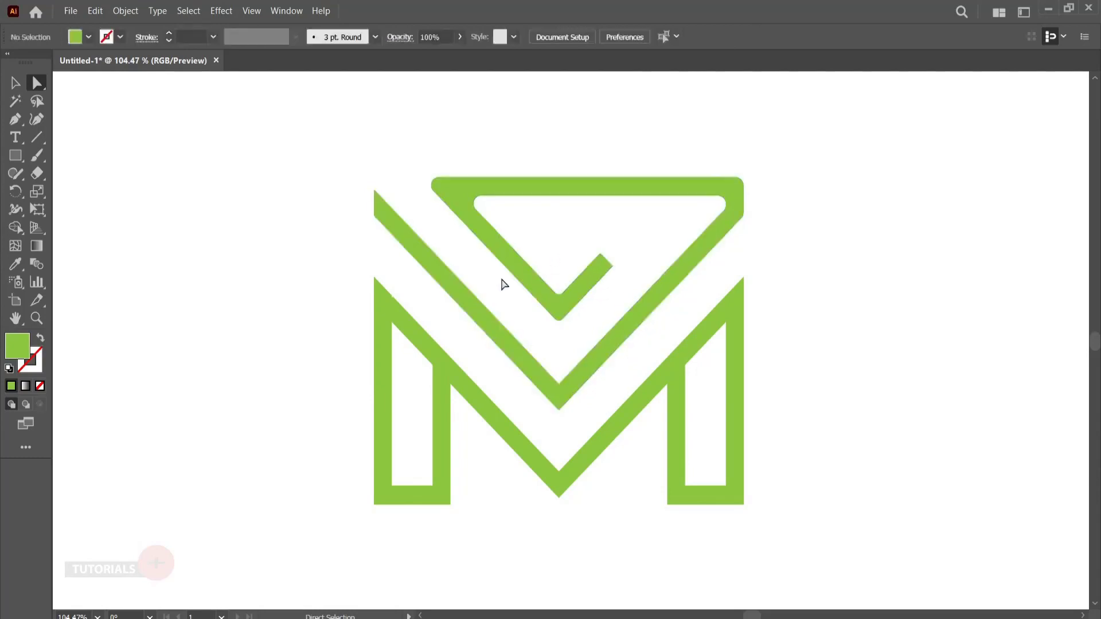
{"action": "left_click_drag", "start_coordinate": [414, 342], "coordinate": [419, 356]}
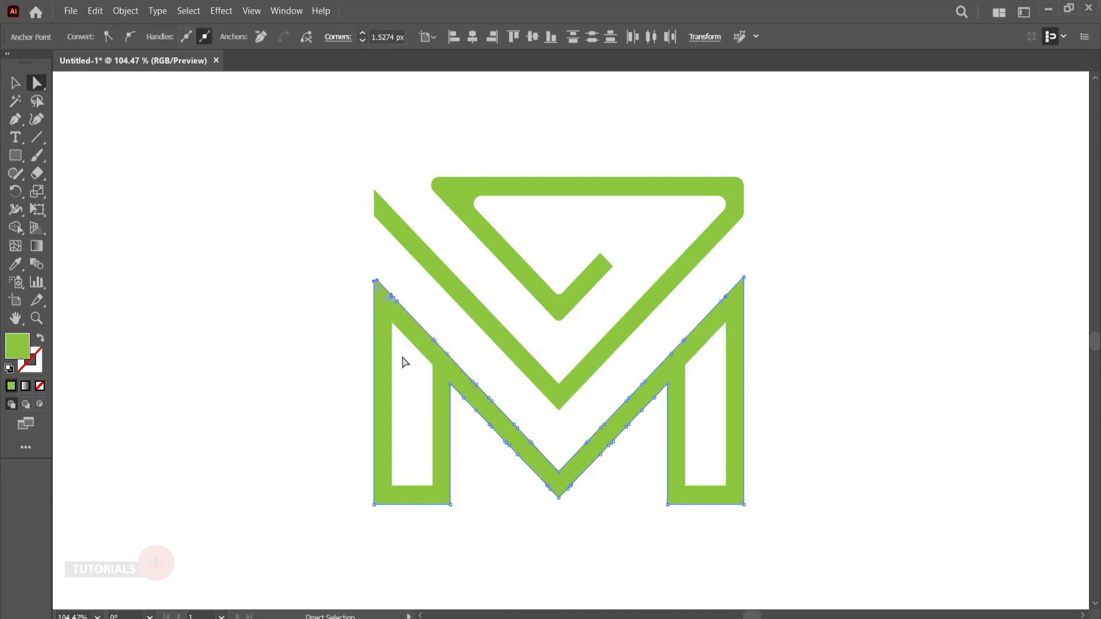
{"action": "left_click", "coordinate": [401, 358]}
{"action": "left_click_drag", "start_coordinate": [352, 265], "coordinate": [405, 369]}
{"action": "left_click", "coordinate": [405, 369]}
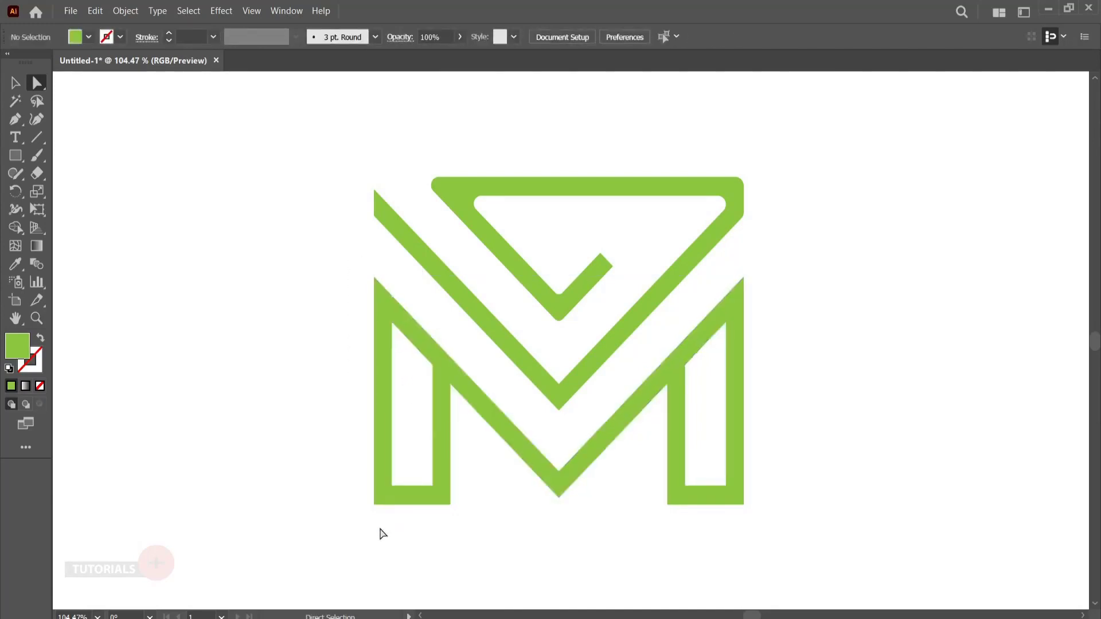
- Round the inner and outer bottom corners of both M legs to a radius of about 17.5 px
{"action": "left_click_drag", "start_coordinate": [353, 468], "coordinate": [463, 550]}
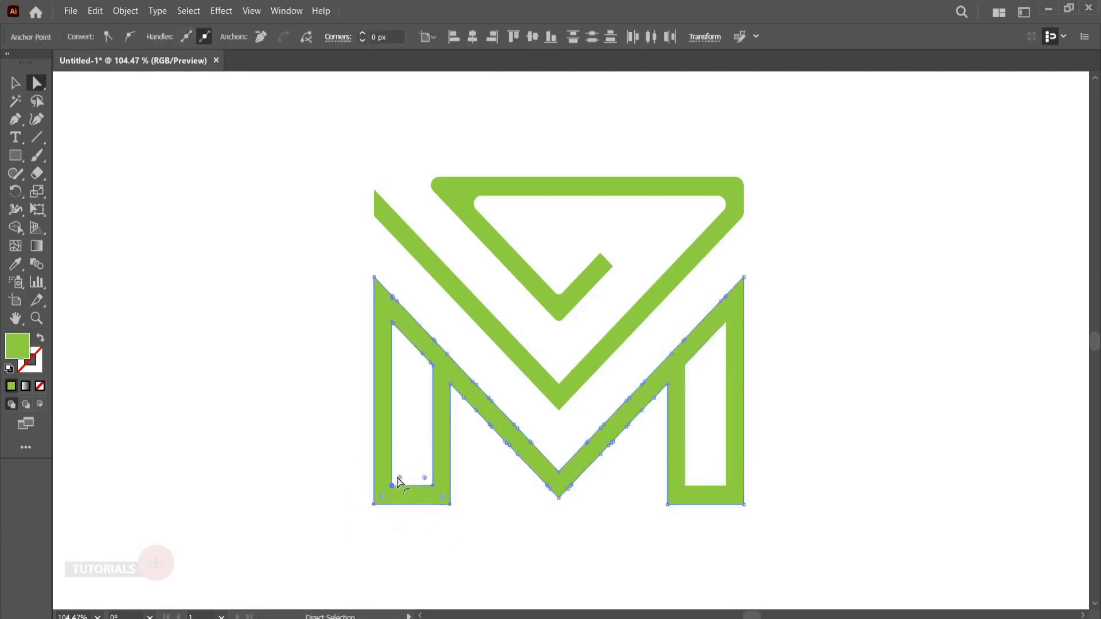
{"action": "left_click_drag", "start_coordinate": [396, 478], "coordinate": [423, 437]}
{"action": "left_click", "coordinate": [496, 525]}
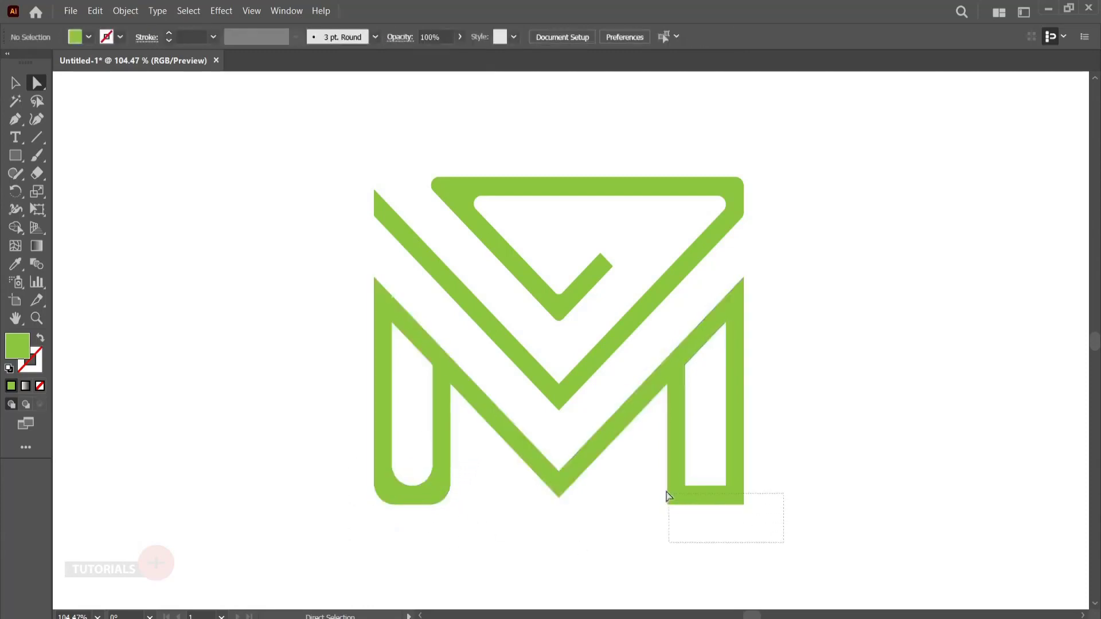
{"action": "left_click_drag", "start_coordinate": [667, 497], "coordinate": [709, 451]}
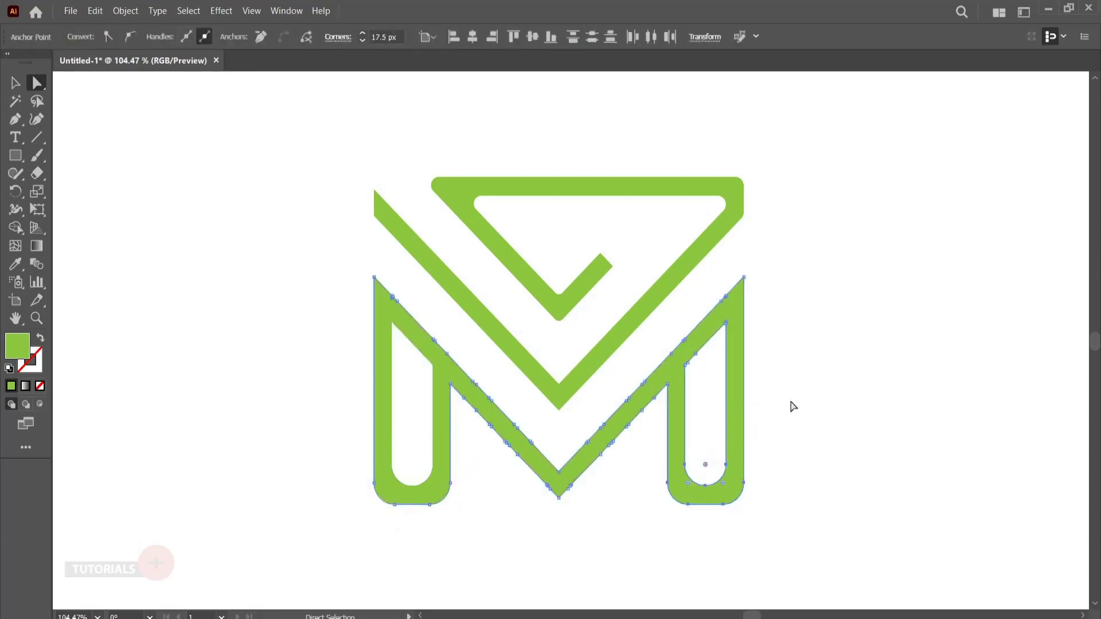
{"action": "left_click", "coordinate": [791, 402]}
{"action": "left_click_drag", "start_coordinate": [790, 456], "coordinate": [791, 456]}
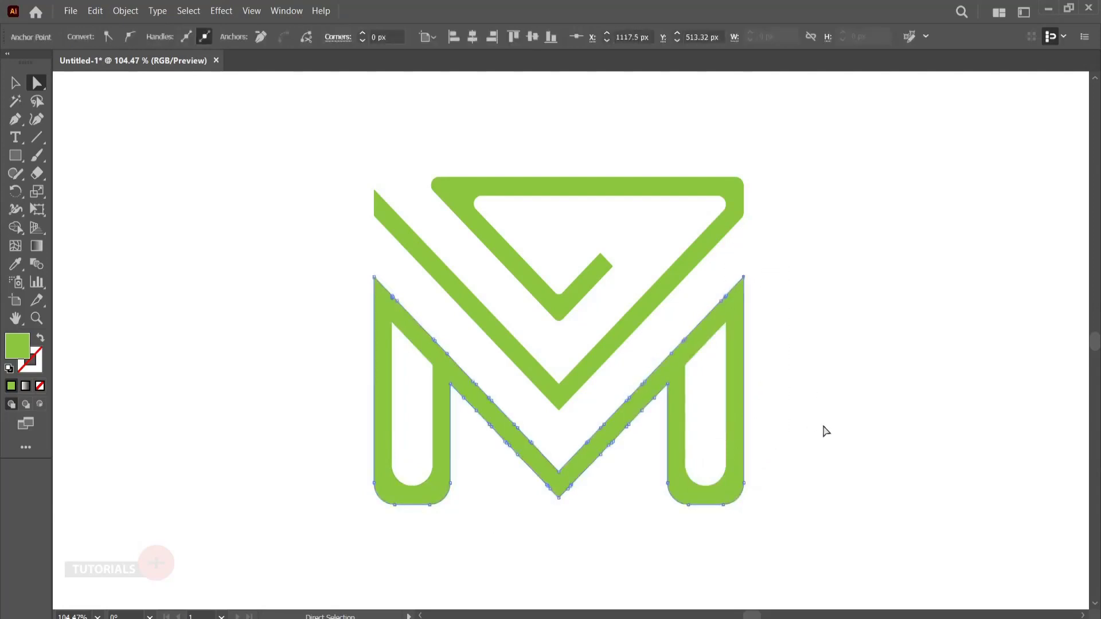
{"action": "left_click", "coordinate": [812, 424]}
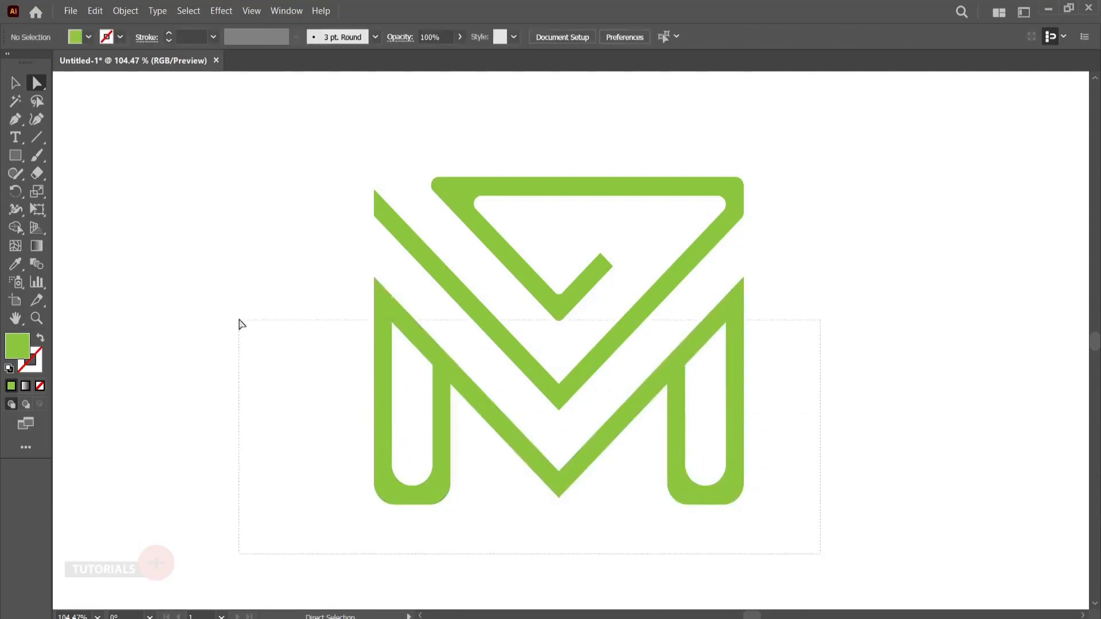
{"action": "left_click_drag", "start_coordinate": [240, 324], "coordinate": [238, 317]}
{"action": "left_click_drag", "start_coordinate": [694, 373], "coordinate": [714, 402]}
{"action": "left_click", "coordinate": [779, 410]}
{"action": "left_click_drag", "start_coordinate": [610, 441], "coordinate": [838, 526]}
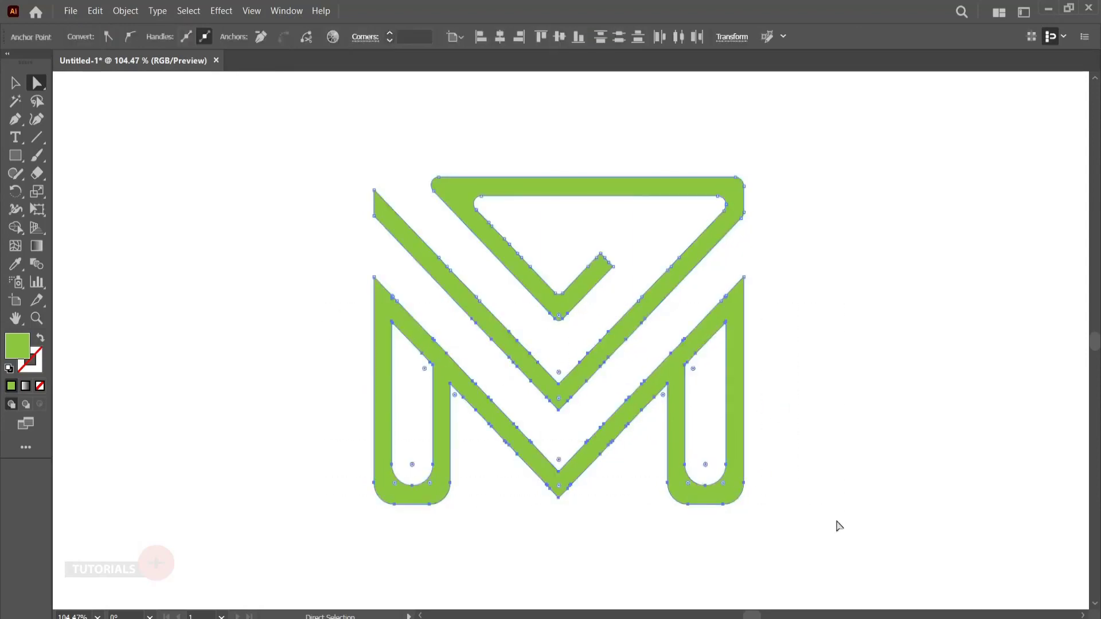
{"action": "left_click", "coordinate": [892, 364]}
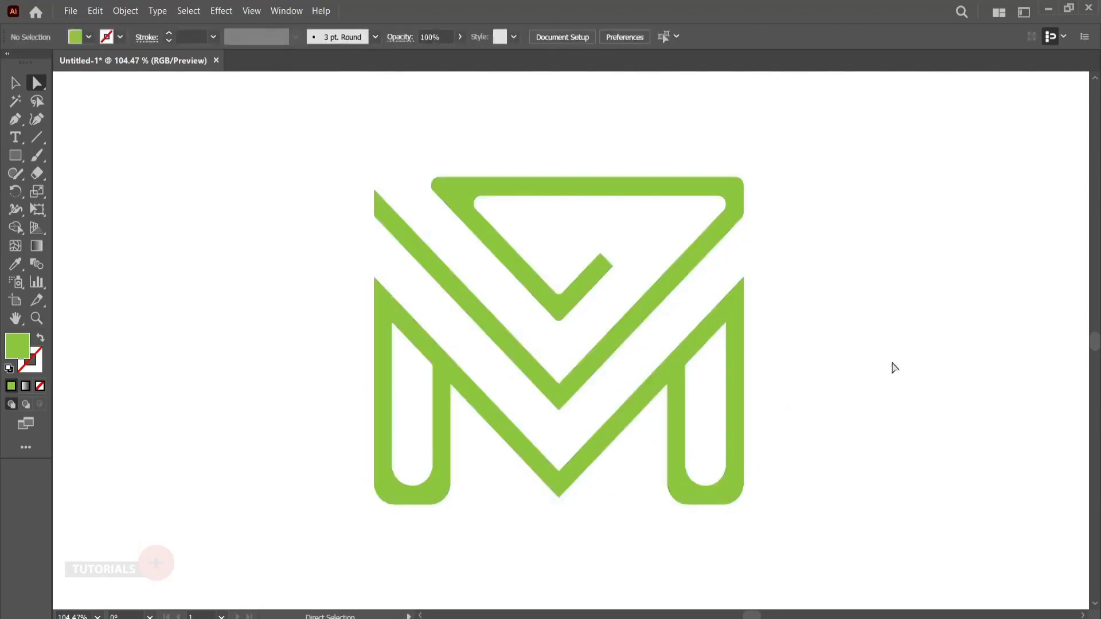
{"action": "key", "text": "v"}
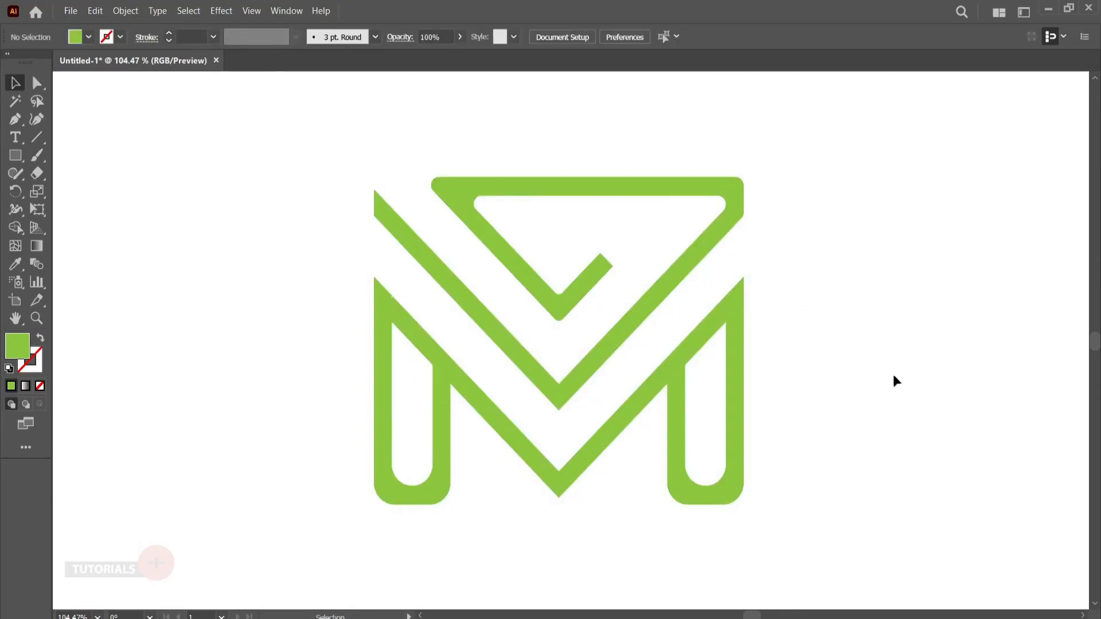
- Round the bottom tips of the large middle V and of the M's central V, inside and out
{"action": "key", "text": "a"}
{"action": "left_click_drag", "start_coordinate": [522, 535], "coordinate": [587, 489]}
{"action": "left_click_drag", "start_coordinate": [593, 344], "coordinate": [561, 338]}
{"action": "left_click", "coordinate": [575, 436]}
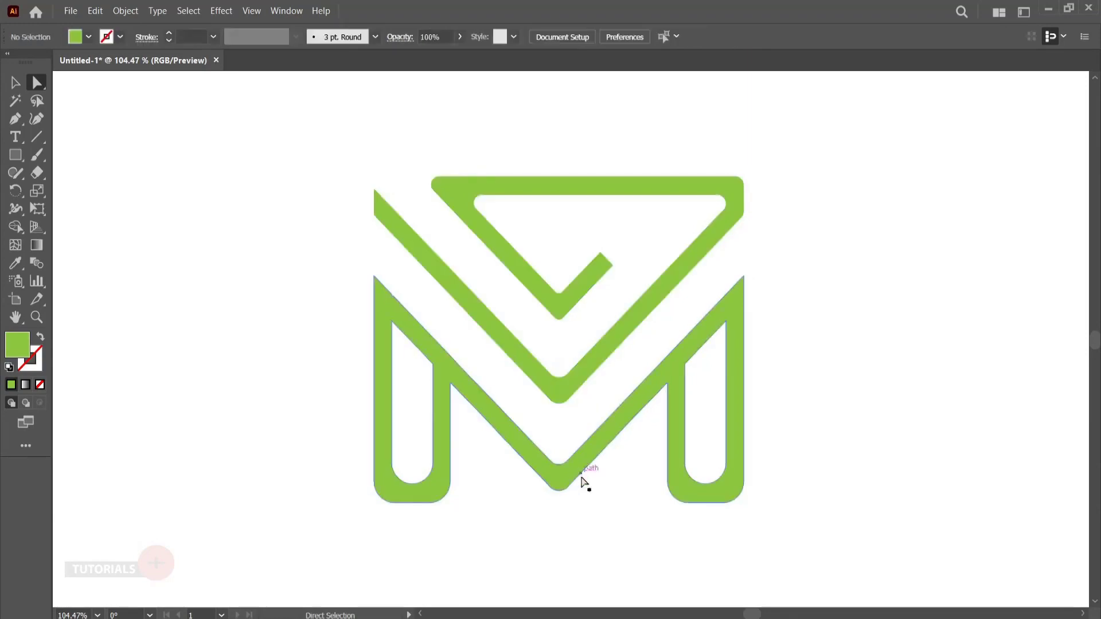